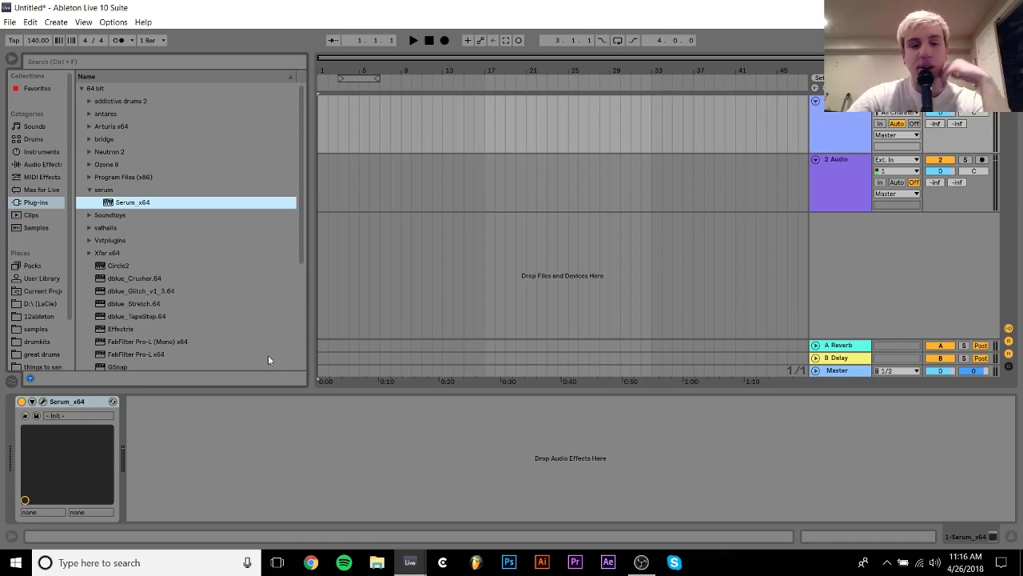
Step: Select the Serum instrument device and open its editor window
click(178, 442)
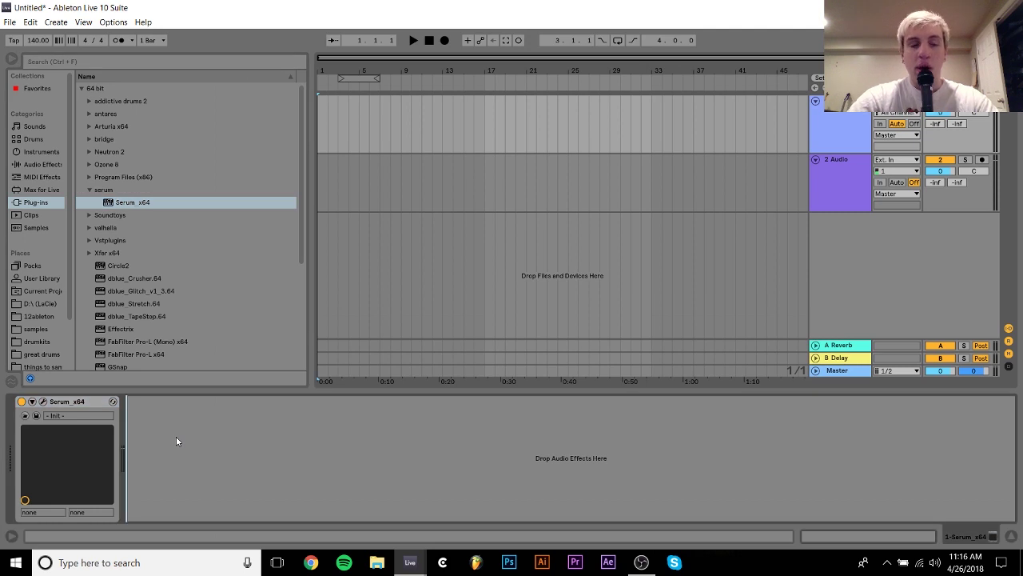
click(64, 406)
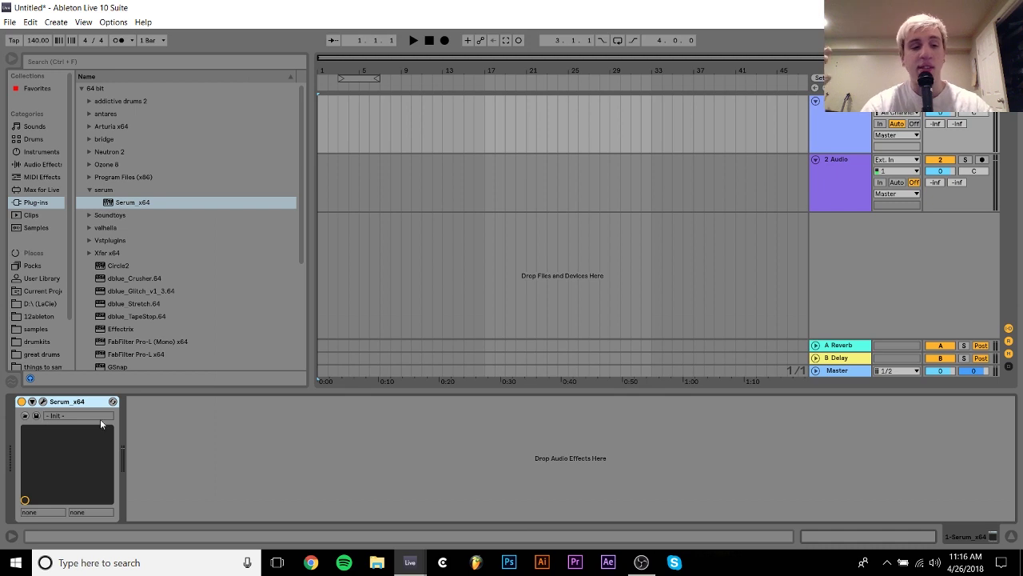
click(145, 429)
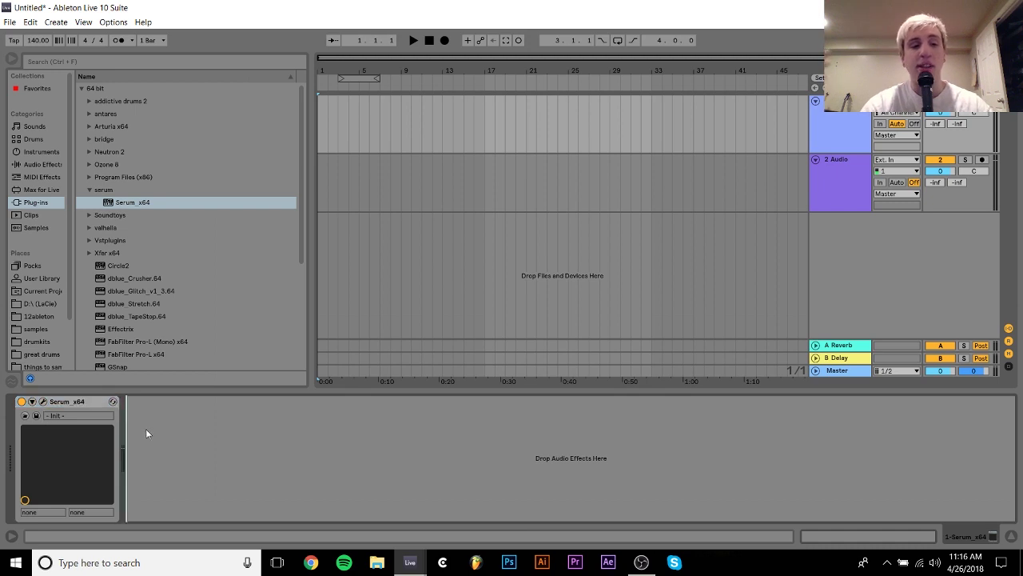
click(98, 404)
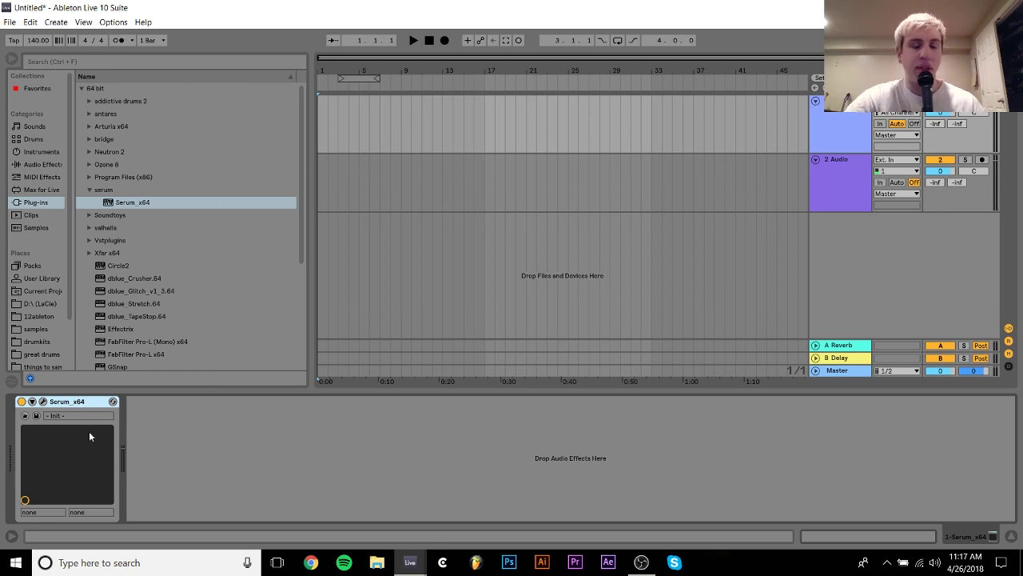
click(43, 401)
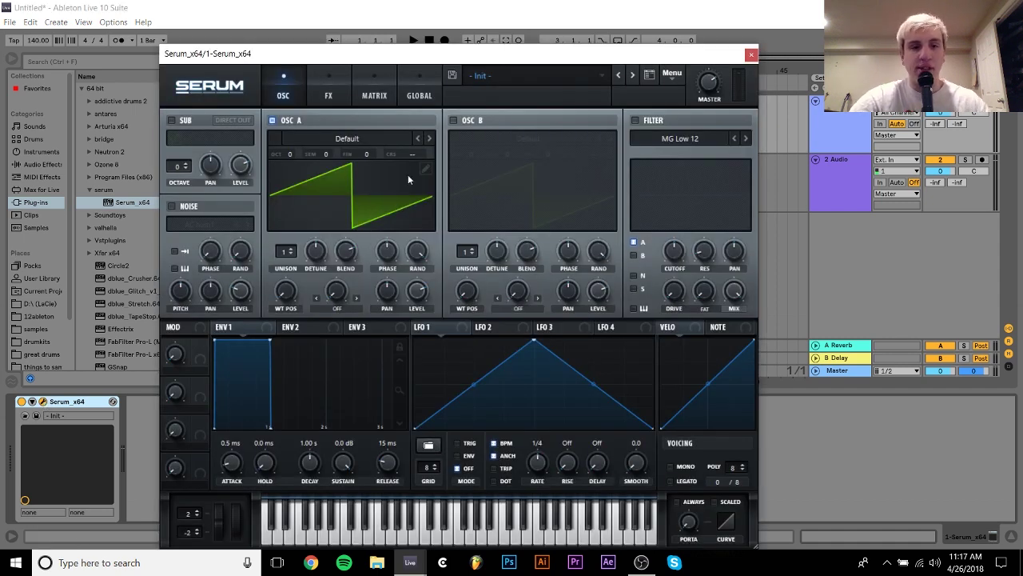
Step: Enable oscillator B detuned +29 cents and route it through an MG Low 24 filter at 185 Hz
click(454, 121)
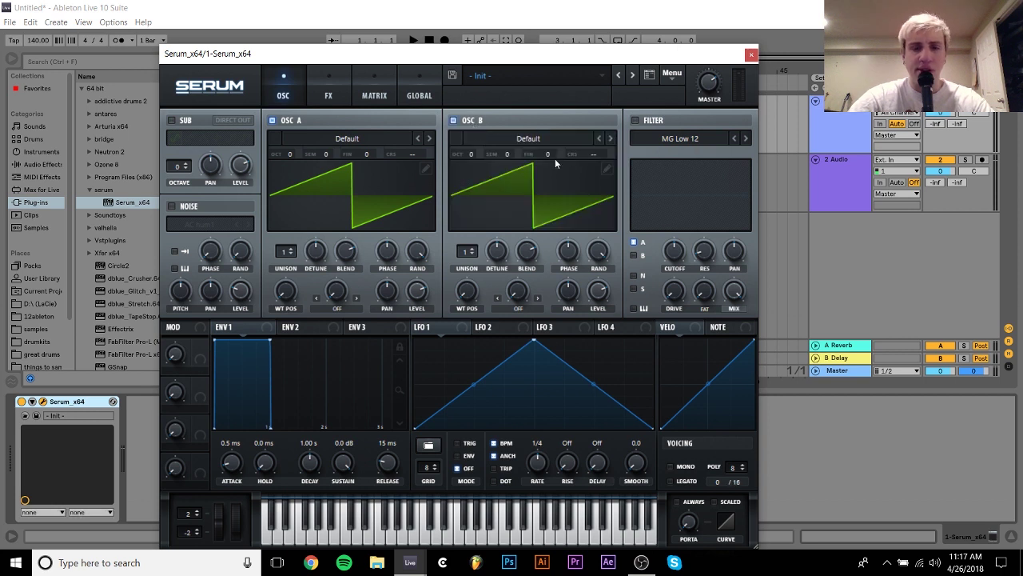
drag(554, 159, 562, 136)
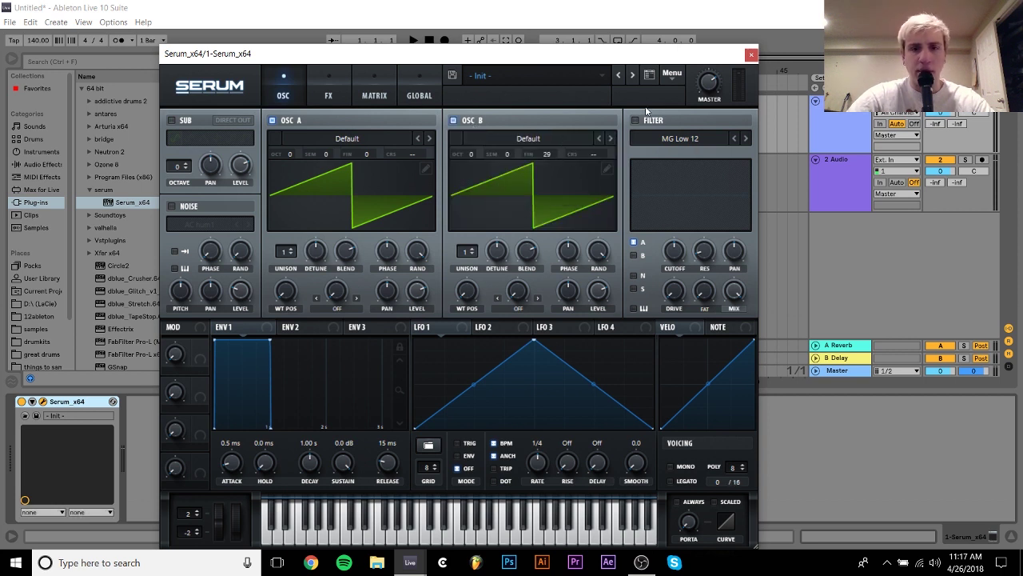
click(635, 121)
click(745, 138)
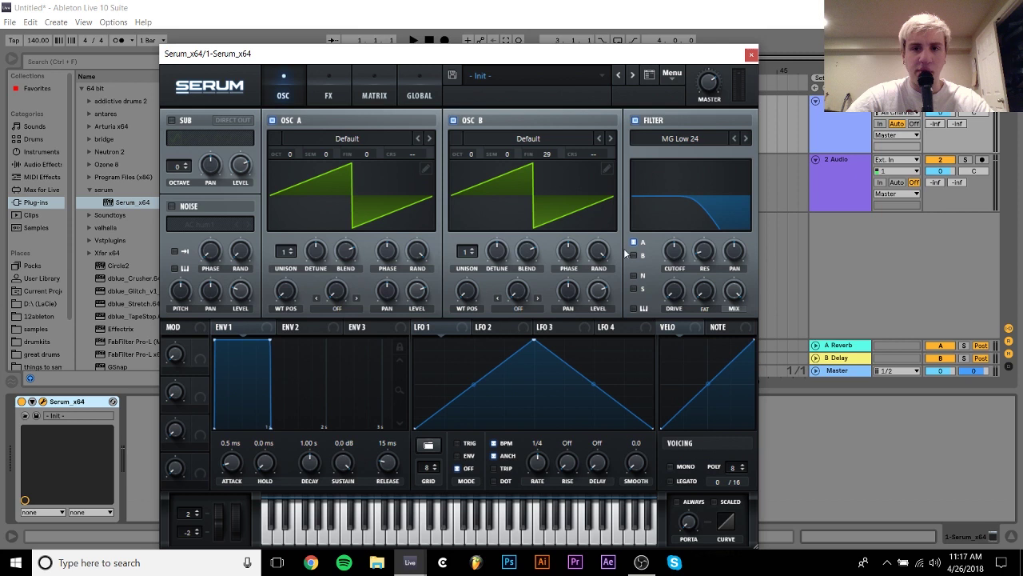
click(634, 255)
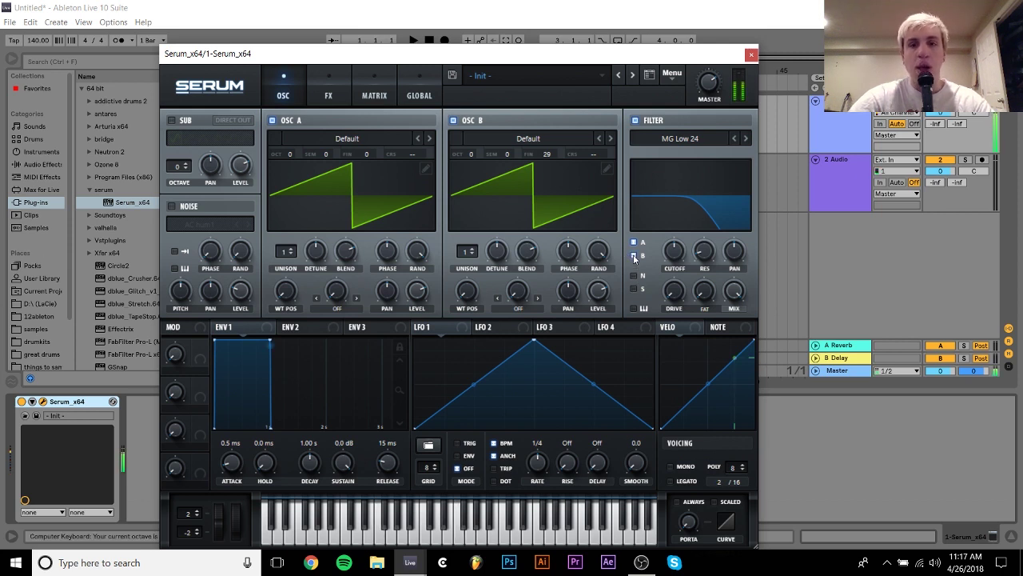
mouse_move(686, 249)
mouse_down()
mouse_move(678, 261)
mouse_move(681, 252)
mouse_up()
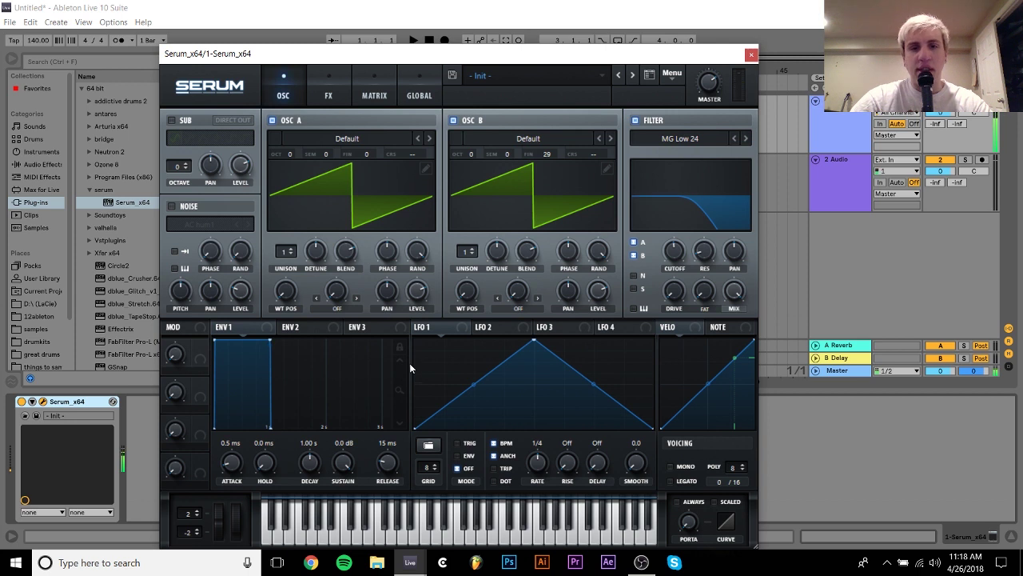
Step: Bypass the filter and play notes to hear the raw detuned saws
click(636, 121)
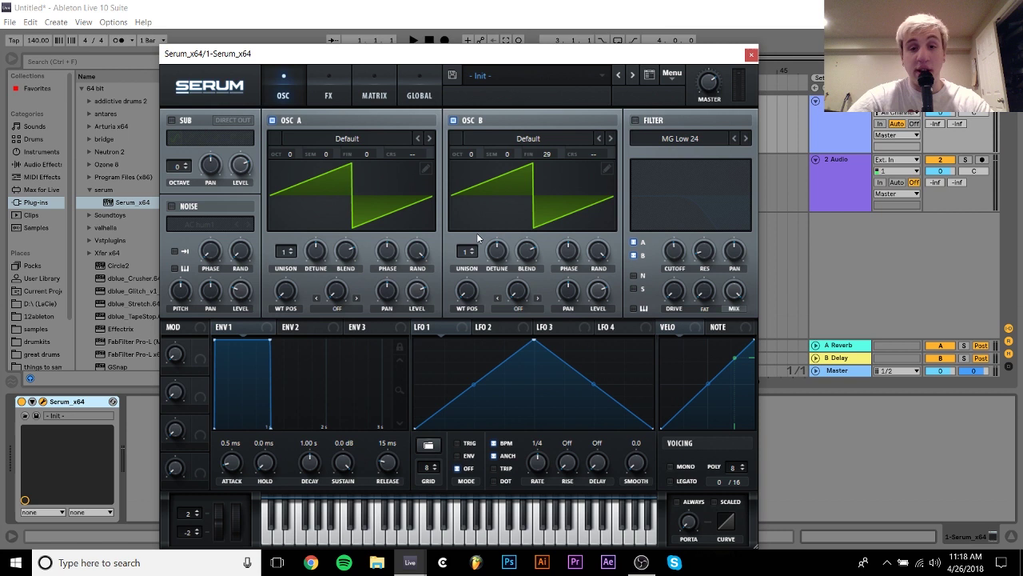
key(a)
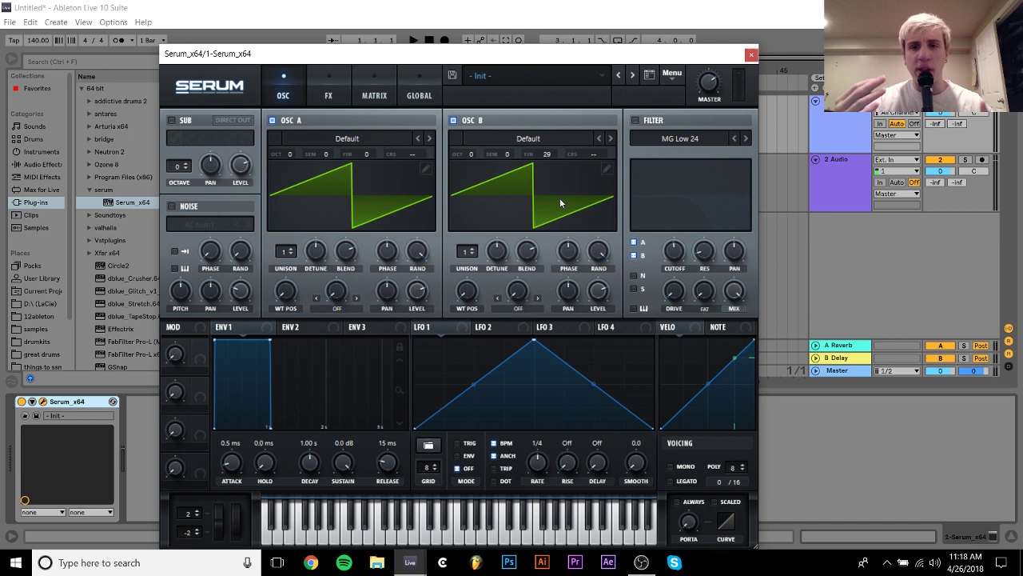
key(x)
key(a)
key(x)
key(a)
key(x)
key(a)
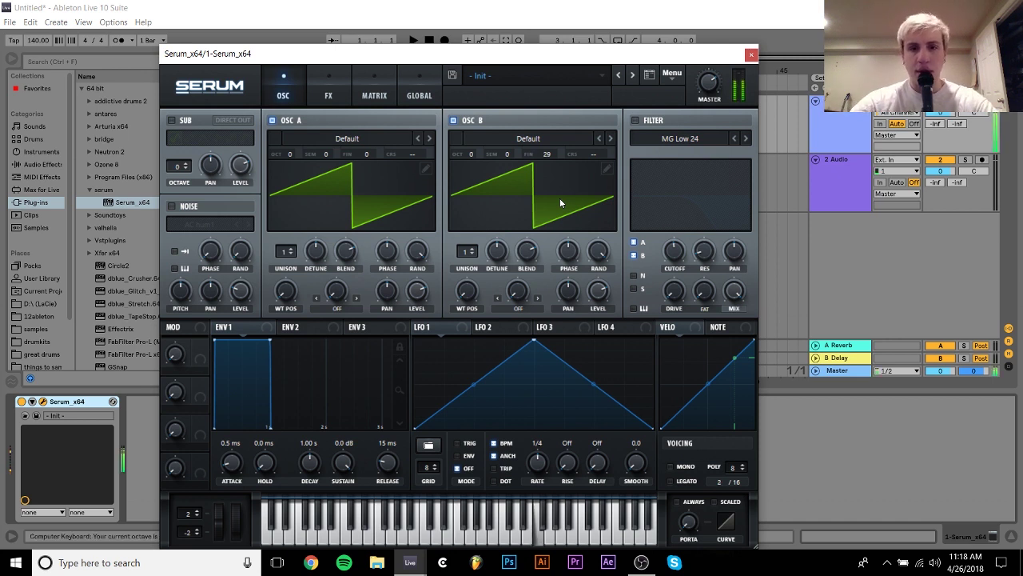
Step: Try oscillator B's fine tune at 92 cents, then settle it at 19 cents
click(549, 155)
drag(550, 155, 567, 185)
key(a)
key(a)
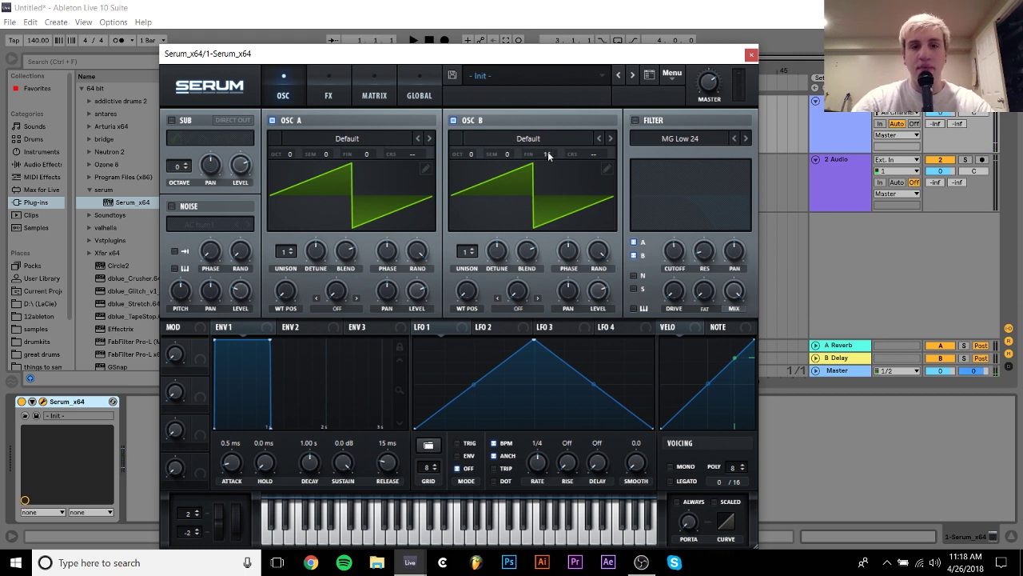
drag(548, 151, 548, 148)
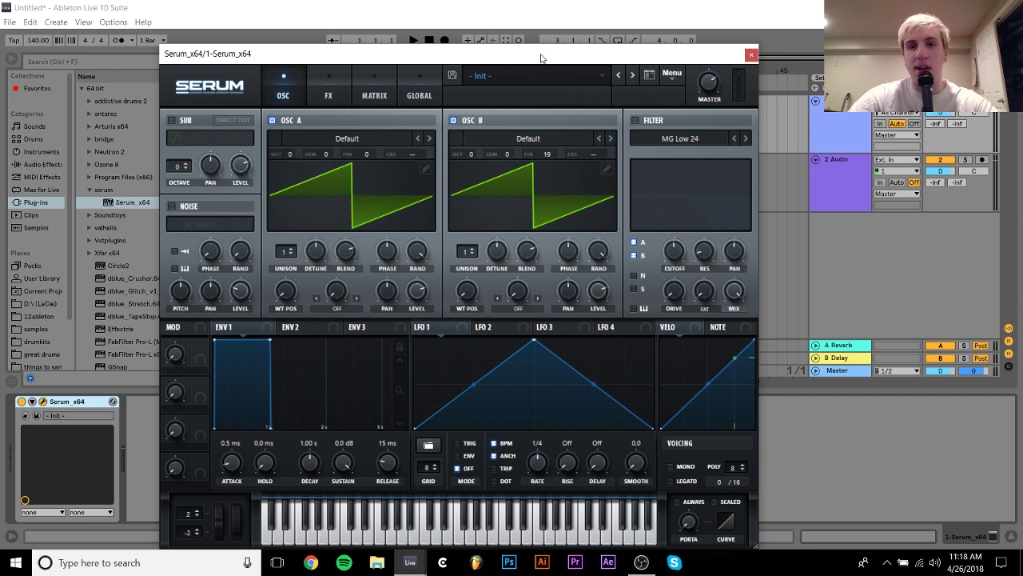
Step: Turn off oscillator B, give oscillator A 16 unison voices, and re-enable the filter
click(454, 120)
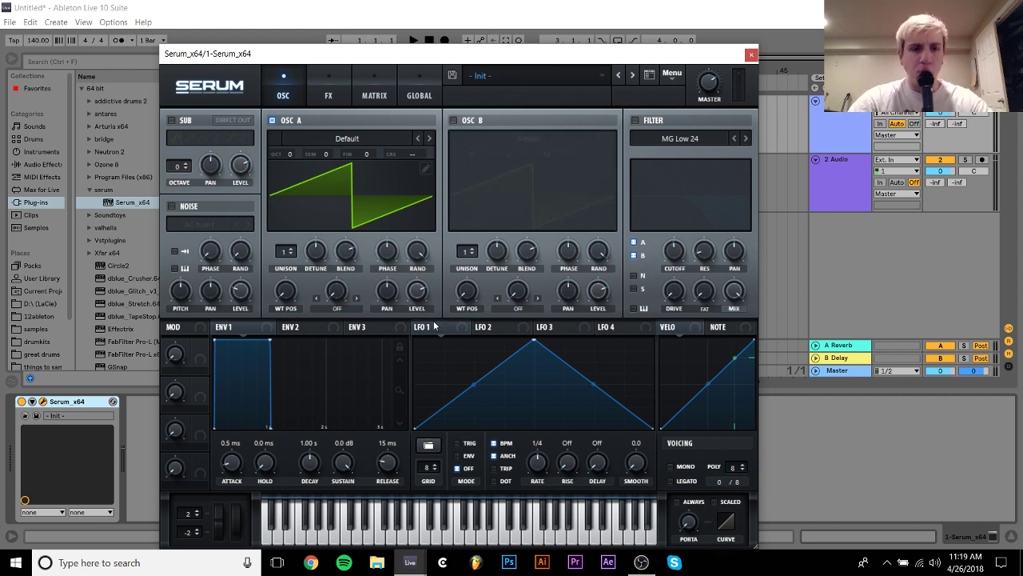
drag(281, 256, 318, 239)
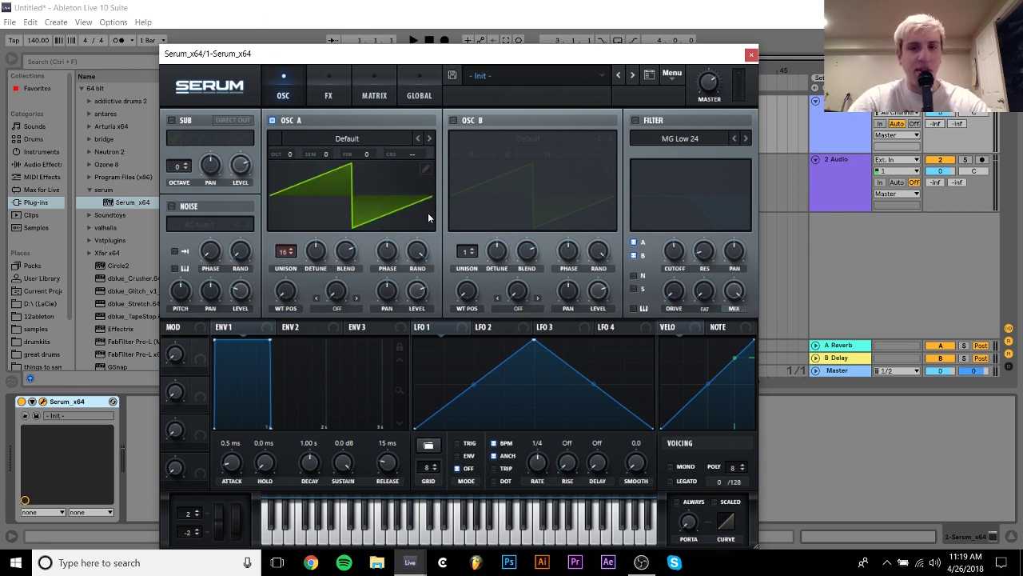
click(637, 122)
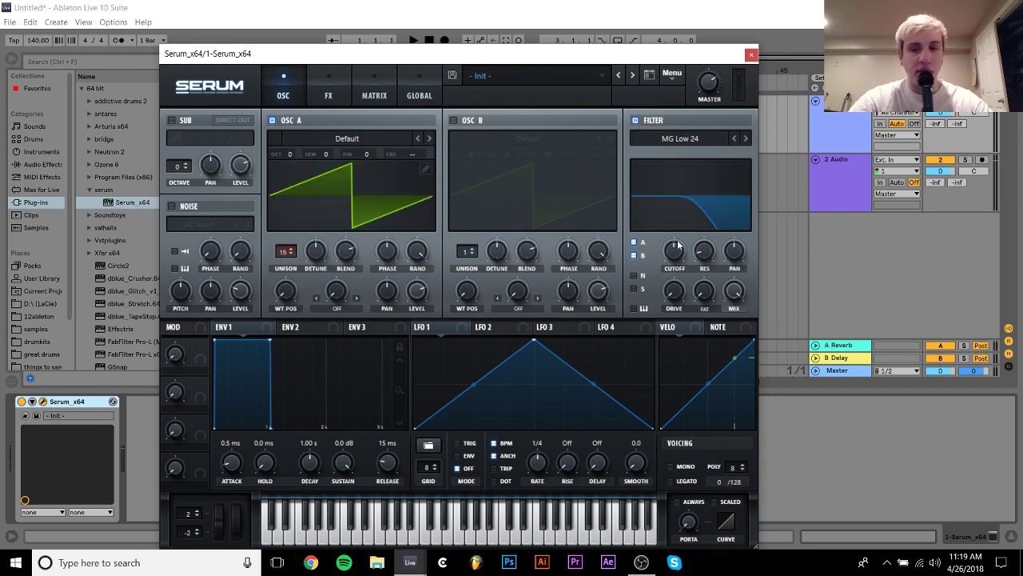
Step: Audition the unison sound and set the filter cutoff to about 311 Hz
key(a)
key(z)
key(a)
key(z)
key(a)
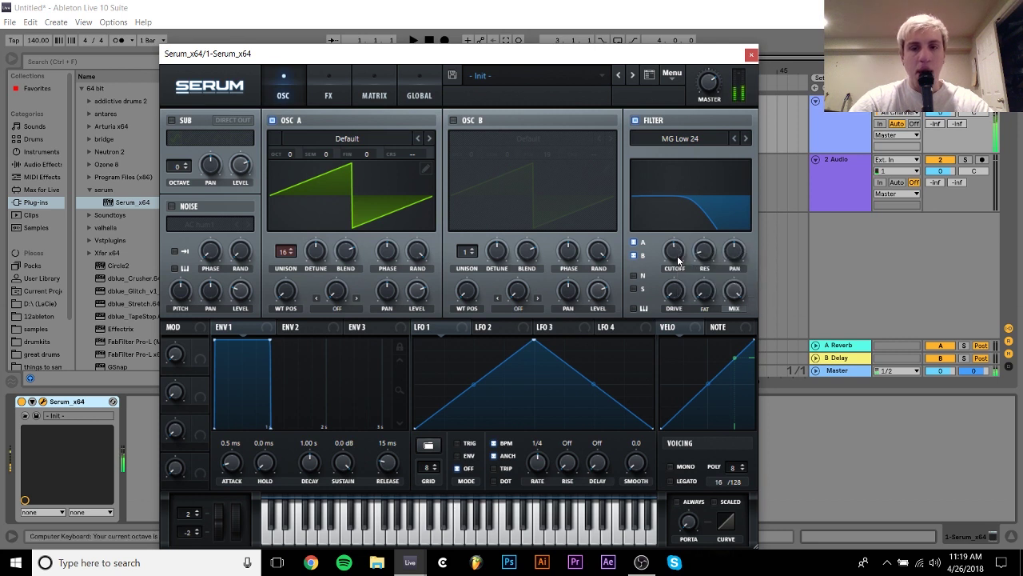
mouse_move(677, 254)
mouse_down()
mouse_move(674, 265)
mouse_move(677, 247)
mouse_move(664, 247)
mouse_up()
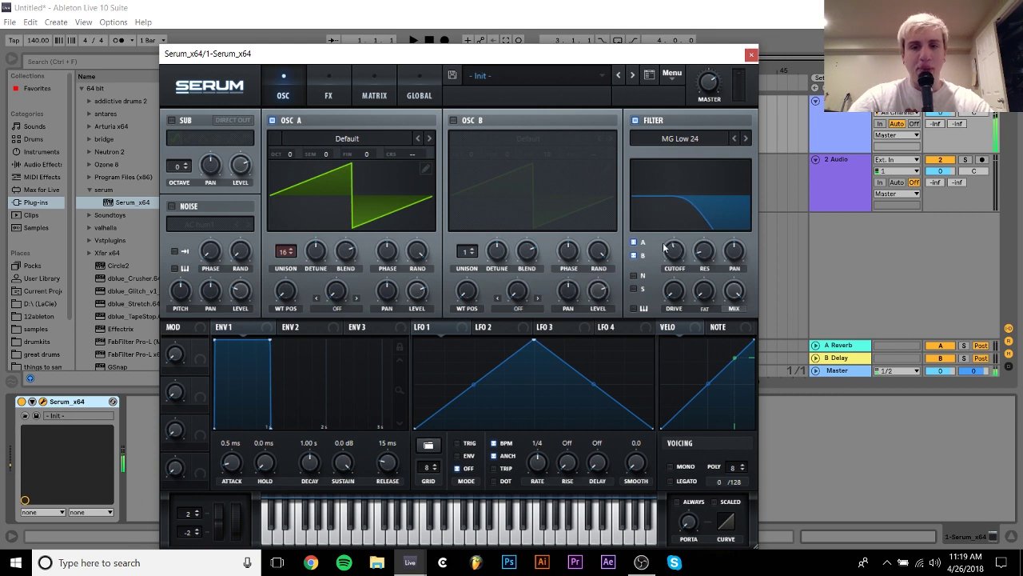
Step: Bypass the filter, re-enable oscillator B at +24 cents, and drop oscillator A to 1 unison voice
click(636, 121)
click(454, 120)
drag(286, 261, 286, 276)
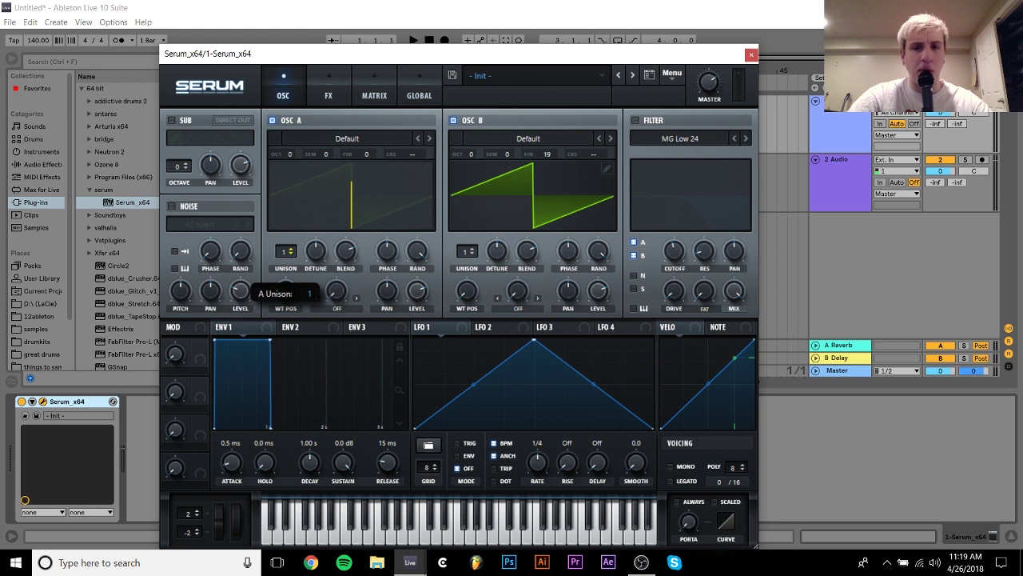
drag(548, 158, 548, 149)
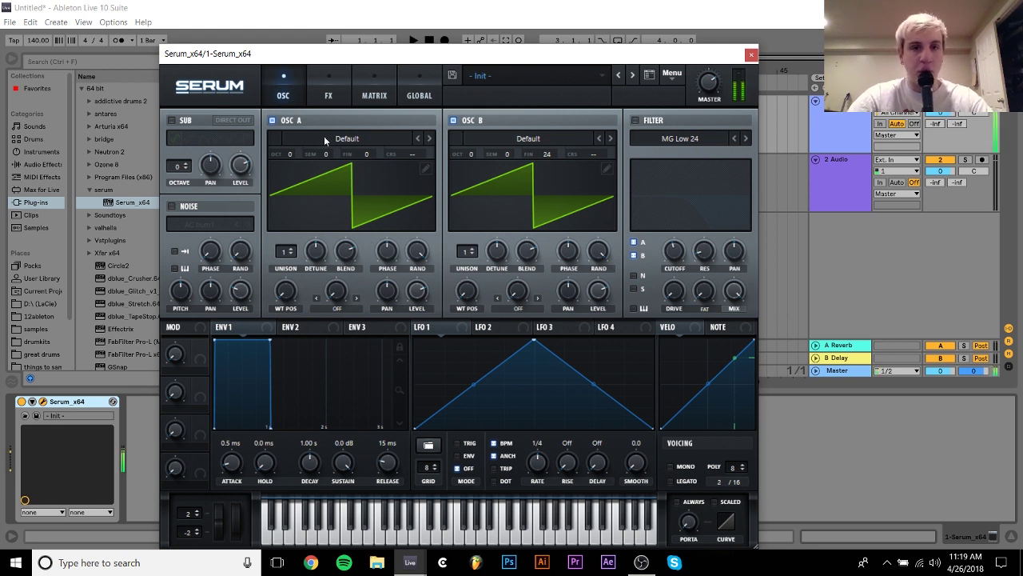
Step: Enable the FX rack's EQ with the left band as a bell cut by 24 dB, widened into a notch
click(328, 88)
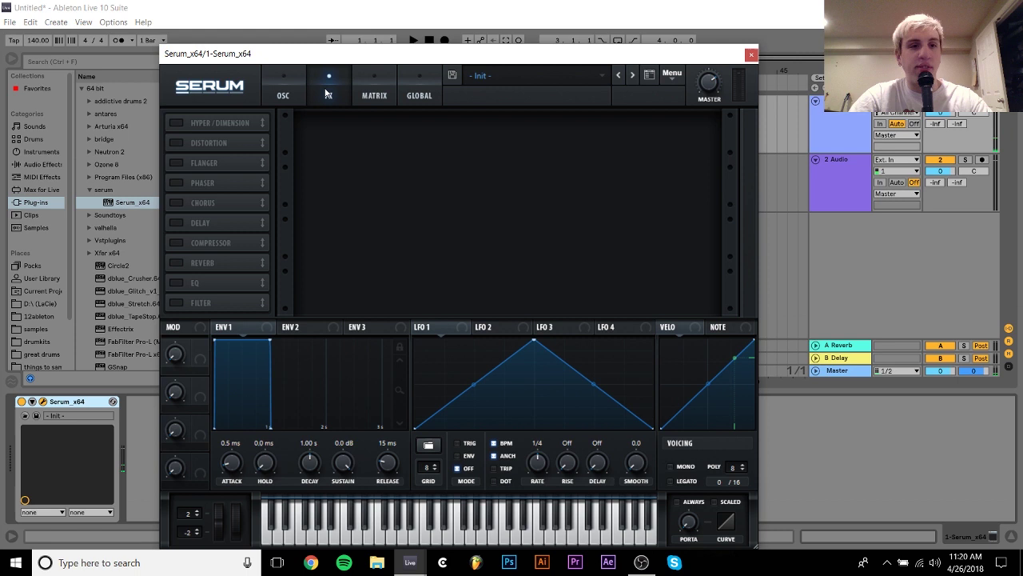
click(175, 283)
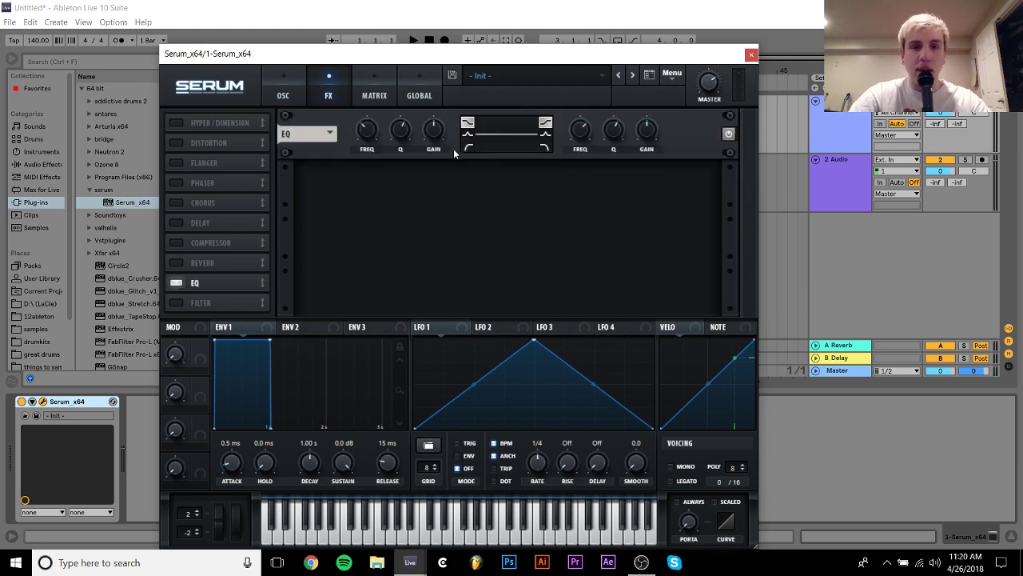
click(467, 133)
drag(433, 130, 422, 270)
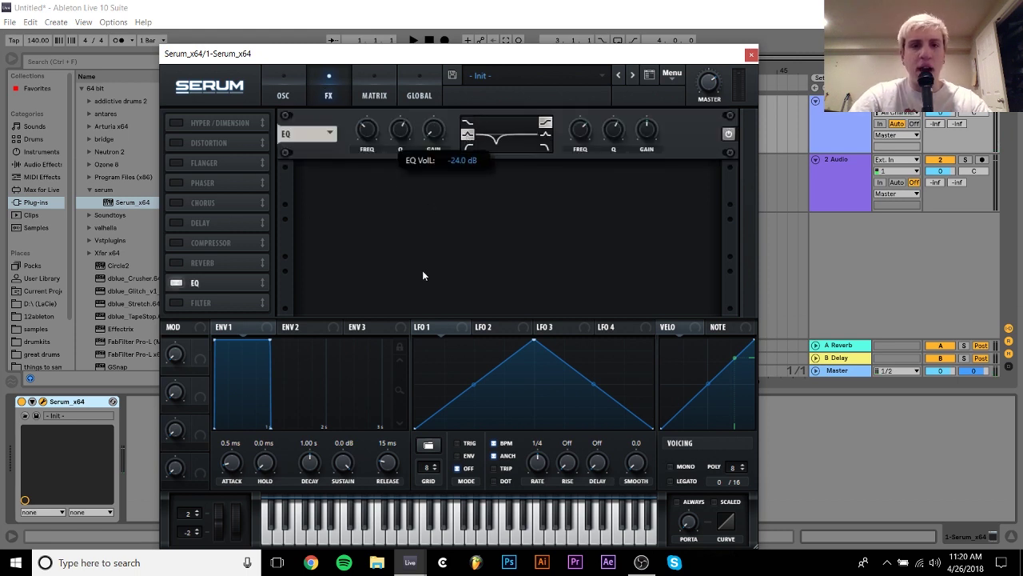
drag(400, 130, 398, 152)
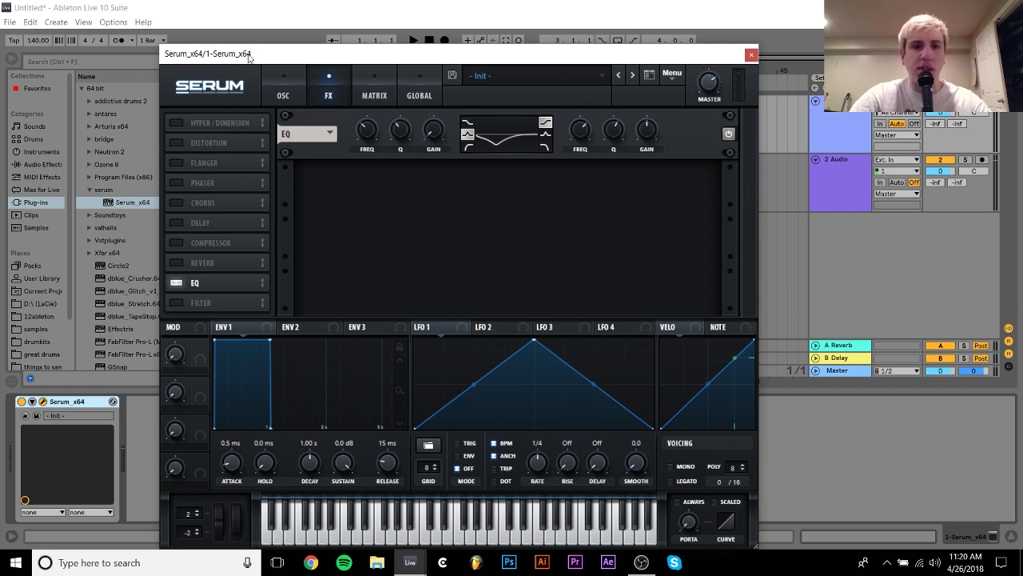
Step: Adjust the EQ notch width and raise its frequency from about 244 Hz to 695 Hz
click(282, 88)
click(339, 103)
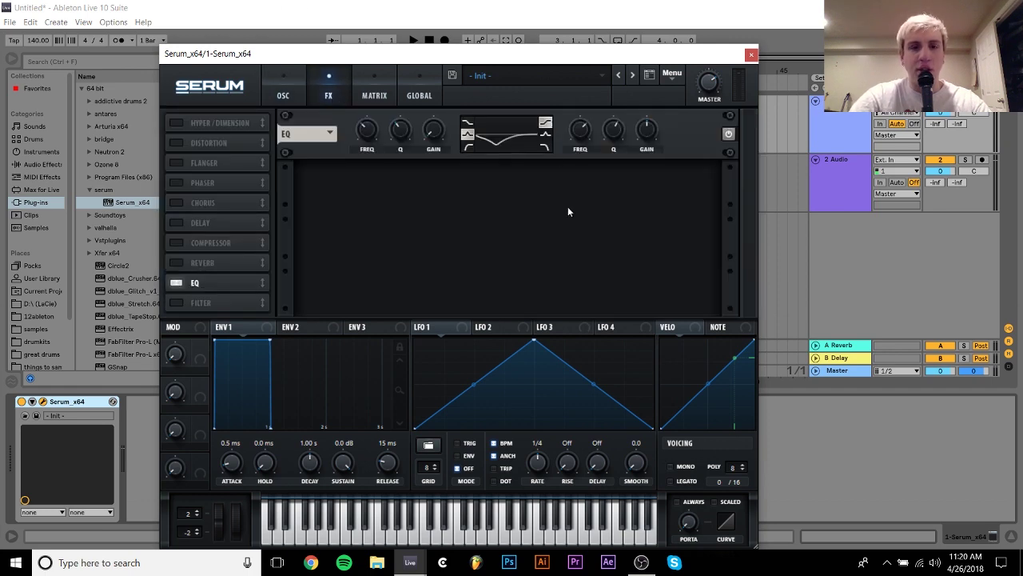
right_click(399, 118)
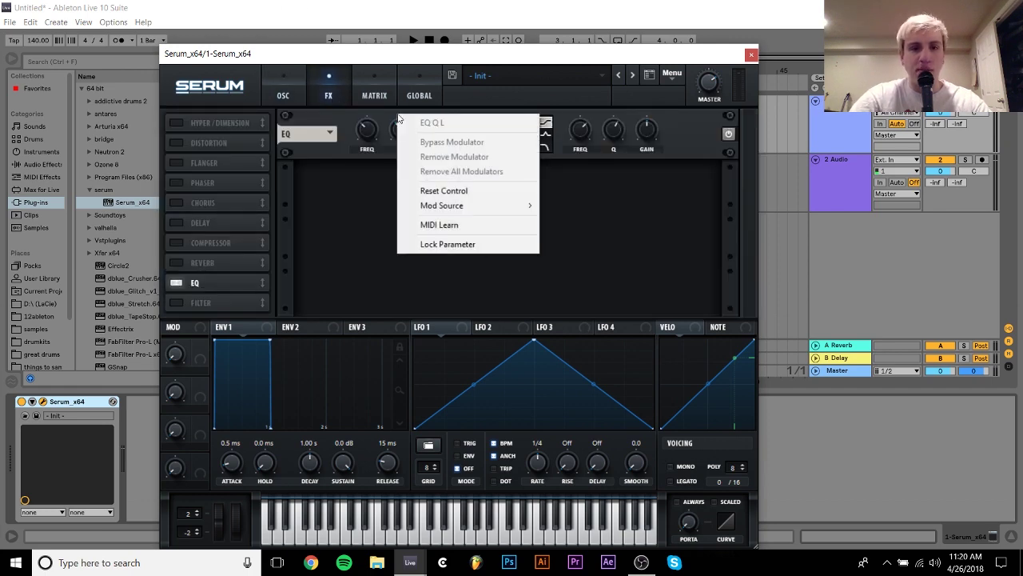
click(352, 224)
drag(402, 128, 405, 120)
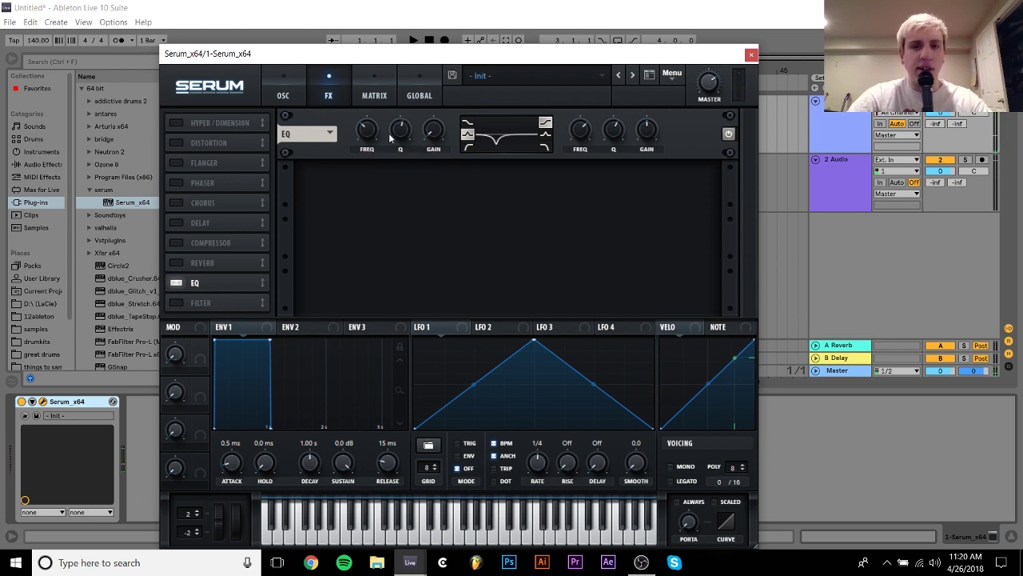
drag(368, 141, 369, 128)
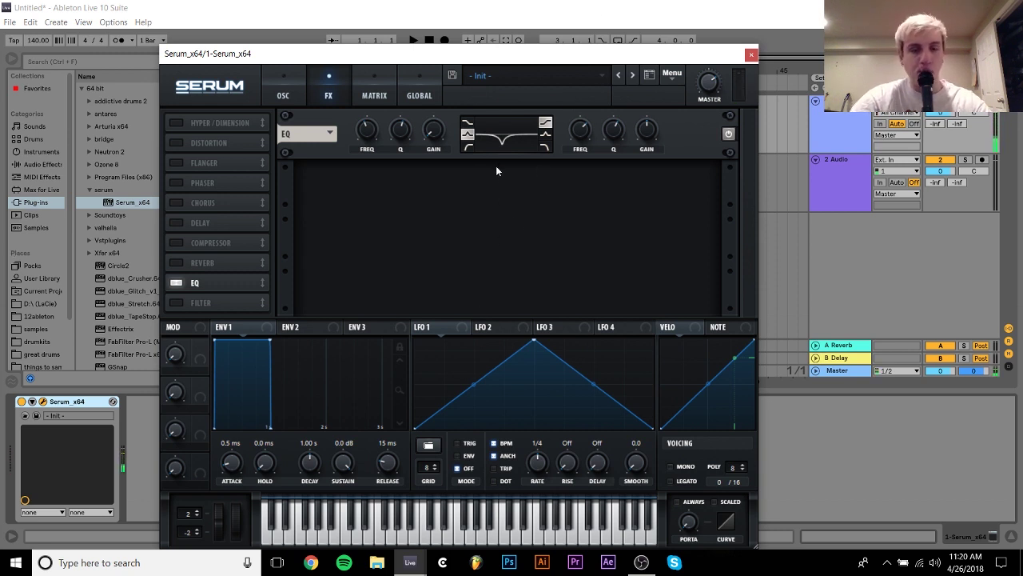
mouse_move(377, 152)
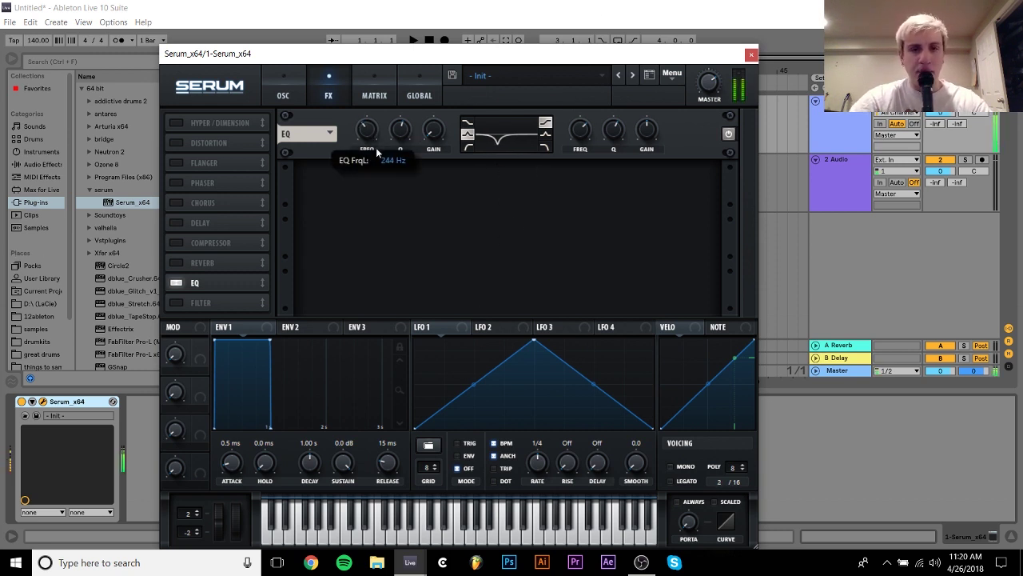
mouse_move(377, 152)
mouse_down()
mouse_move(377, 110)
mouse_move(380, 134)
mouse_up()
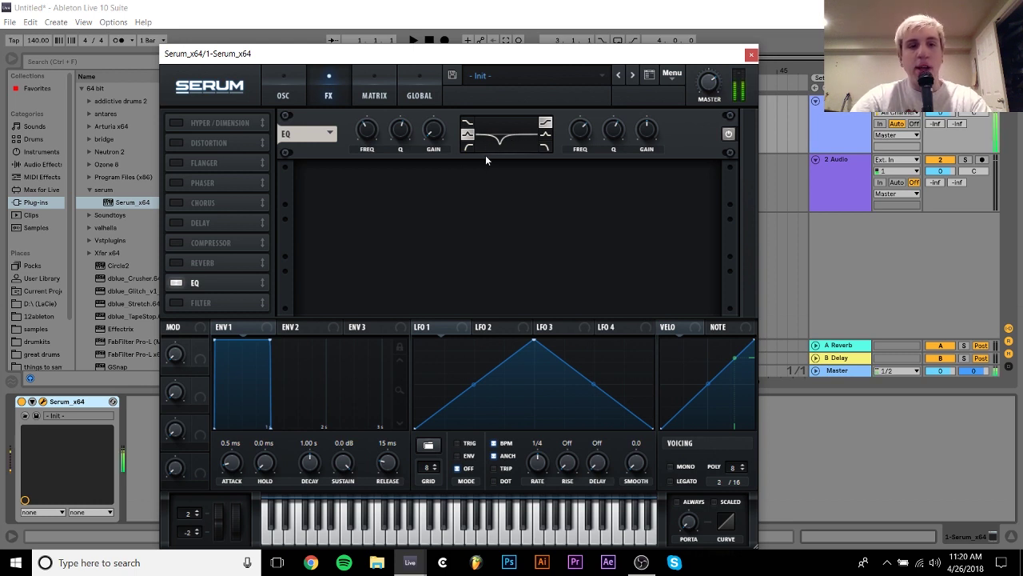
Step: Enable Distortion, place it after the EQ, and turn up its drive
click(197, 142)
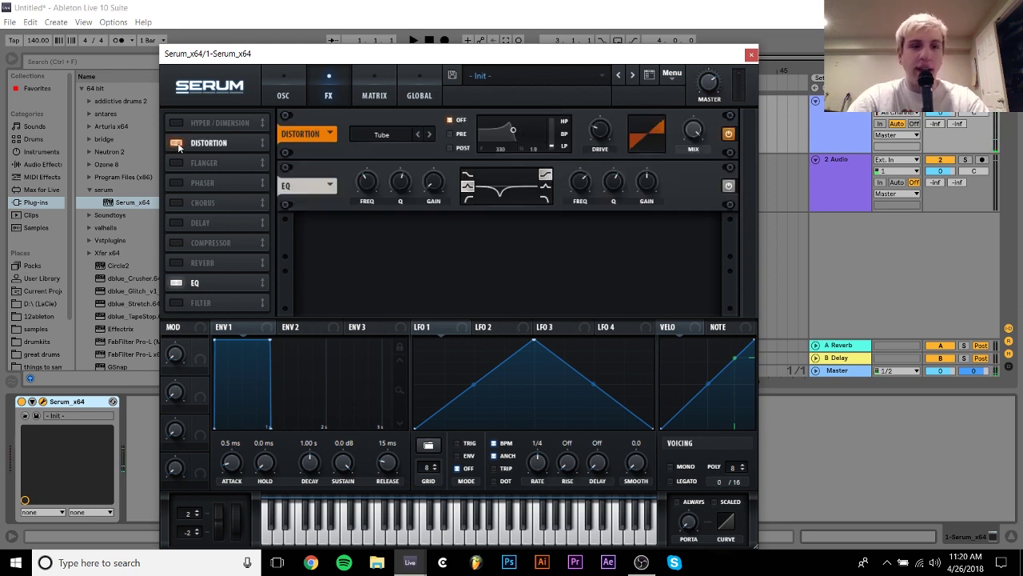
drag(241, 139, 242, 294)
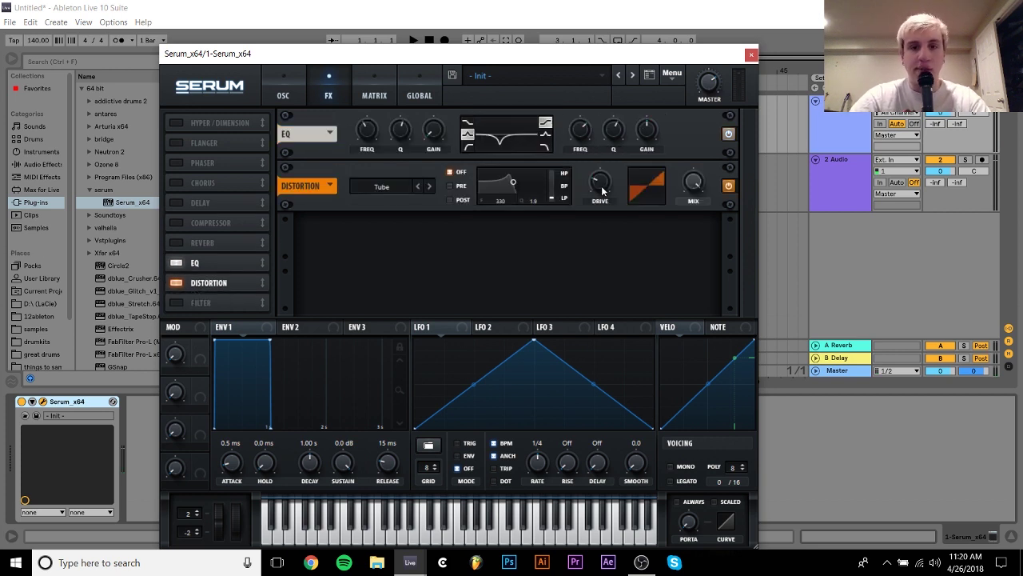
drag(602, 185, 601, 169)
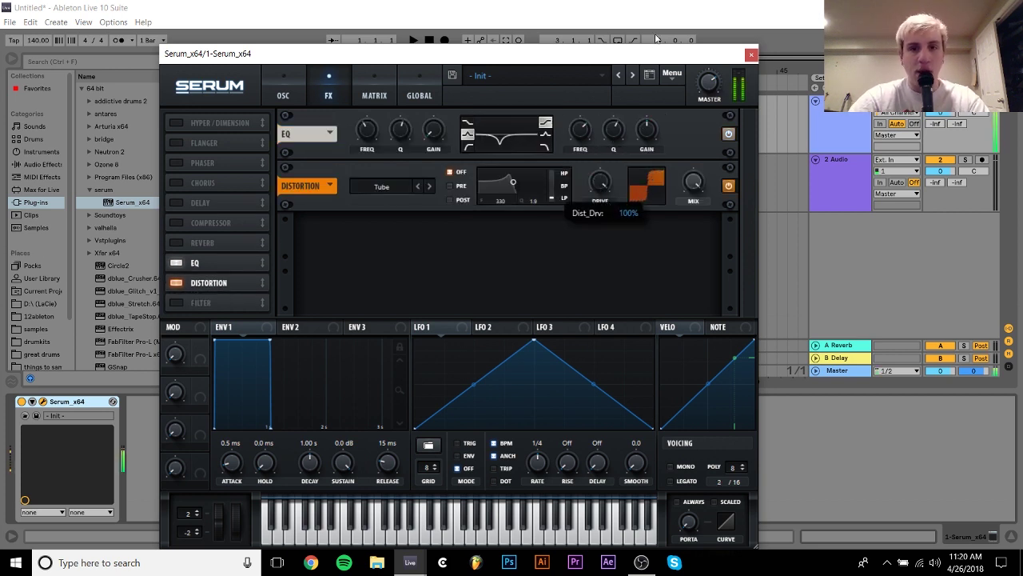
Step: Audition HardClip, Diode 1, Zero-Square, Sin Fold and Diode 2 with drive changes, then settle on Tube
click(385, 190)
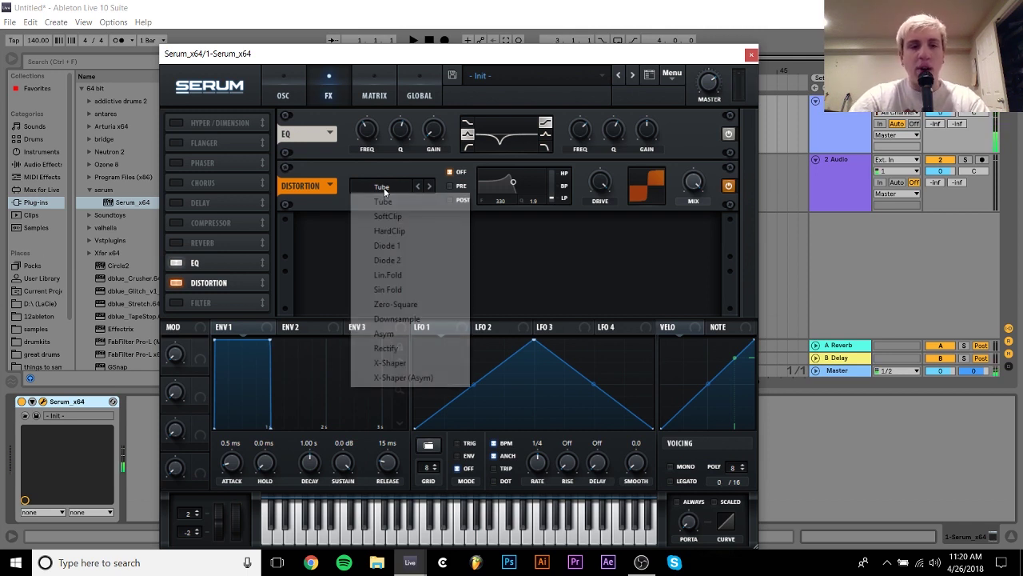
click(402, 231)
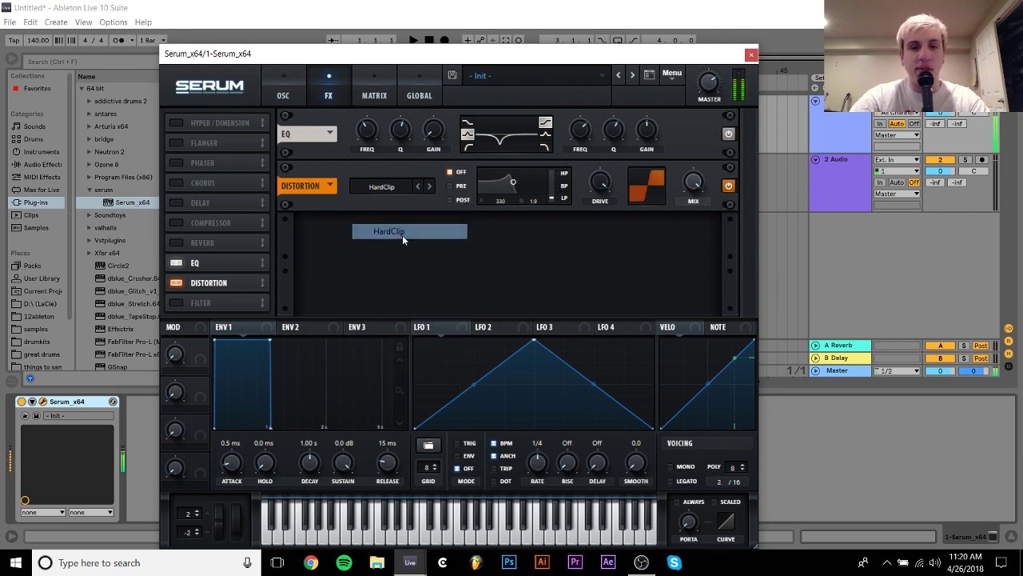
click(430, 185)
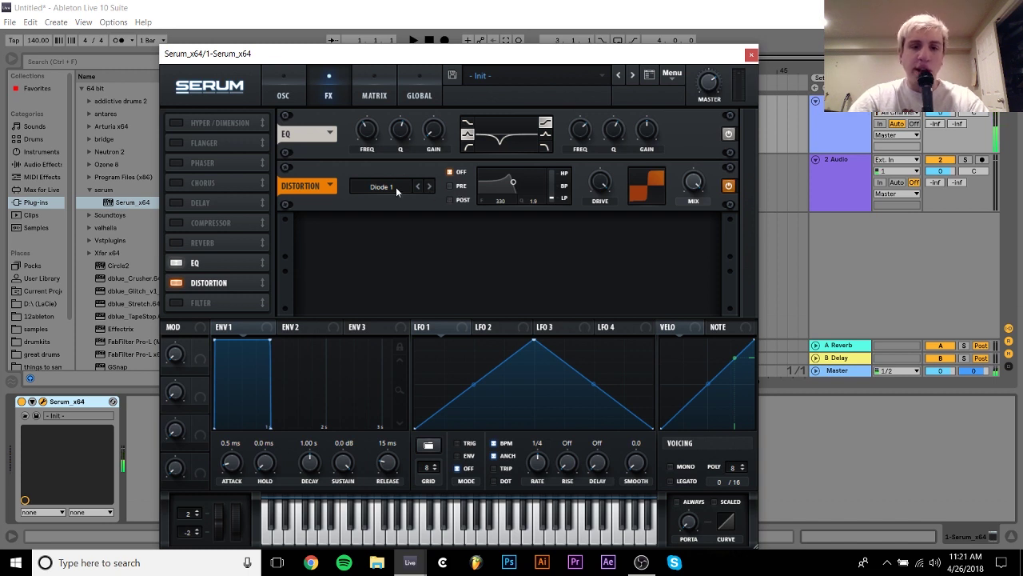
click(395, 187)
click(405, 308)
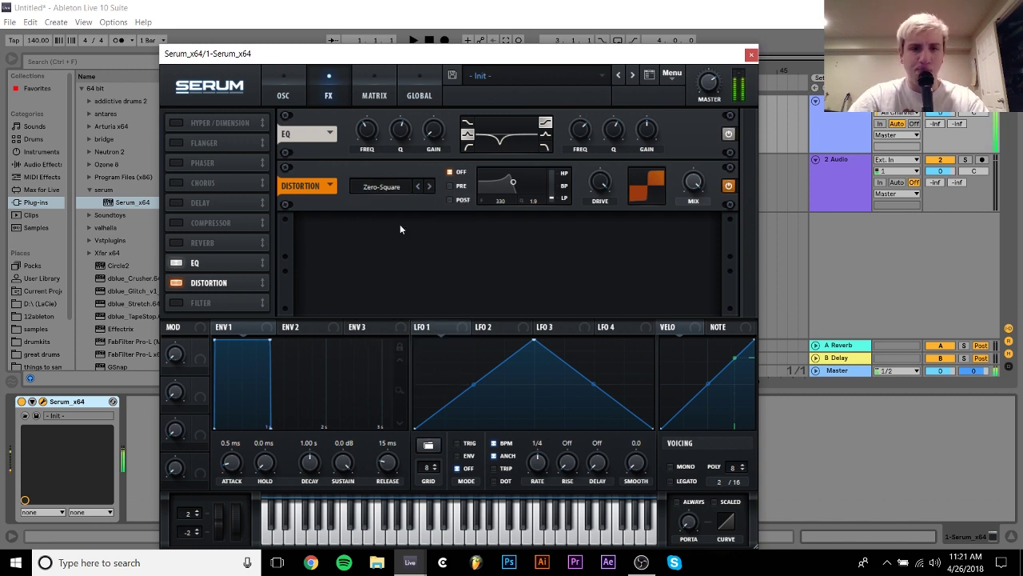
click(416, 186)
drag(599, 182, 557, 254)
click(419, 189)
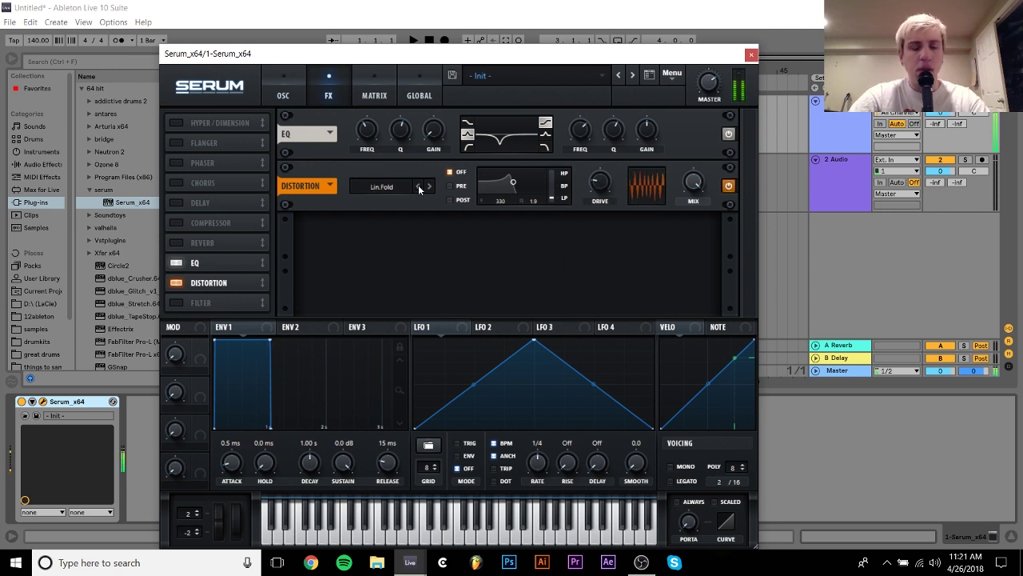
drag(600, 182, 600, 163)
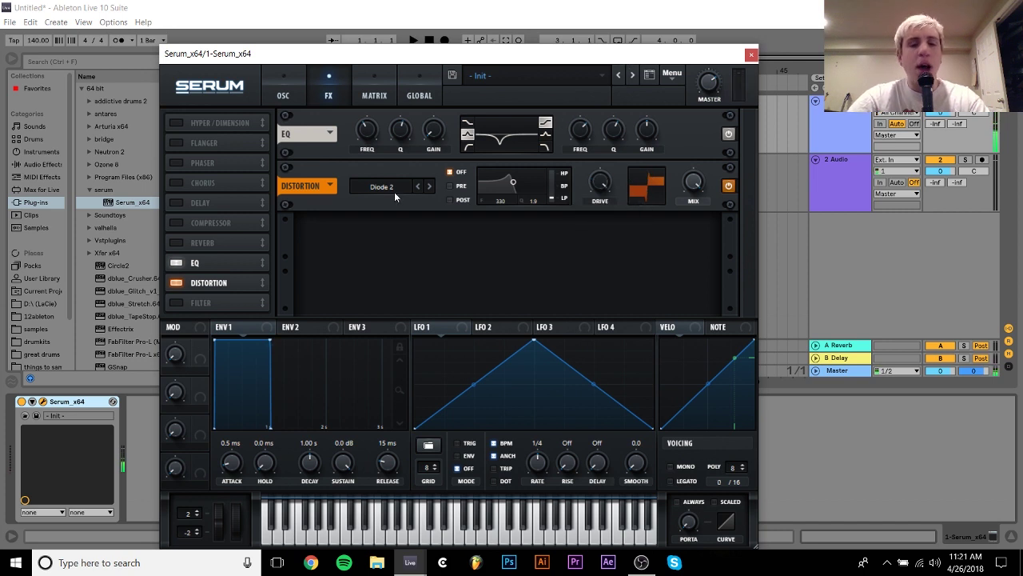
click(394, 189)
click(415, 203)
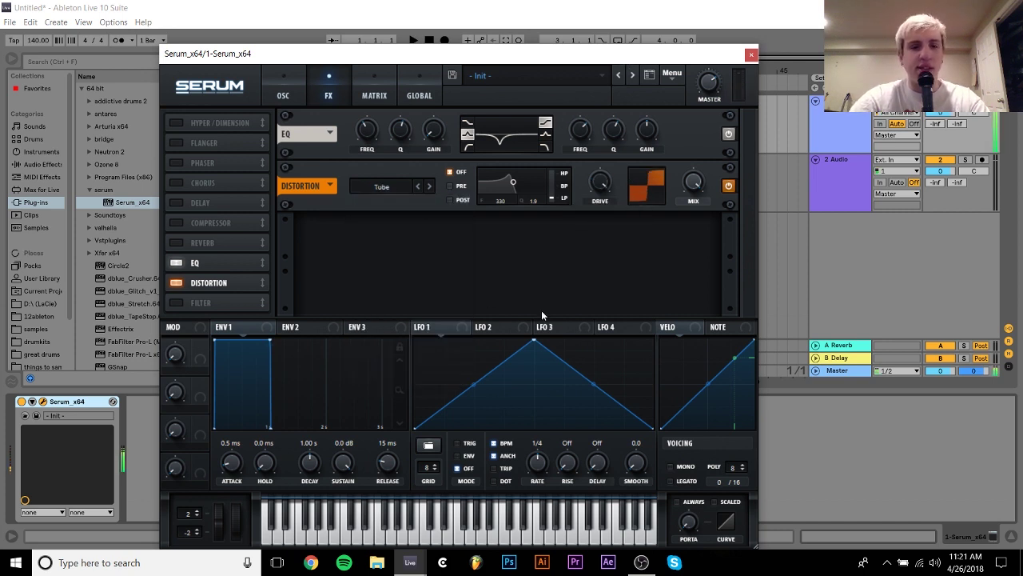
Step: Enable the FX Filter module and set its type to Band 12
click(176, 302)
click(404, 242)
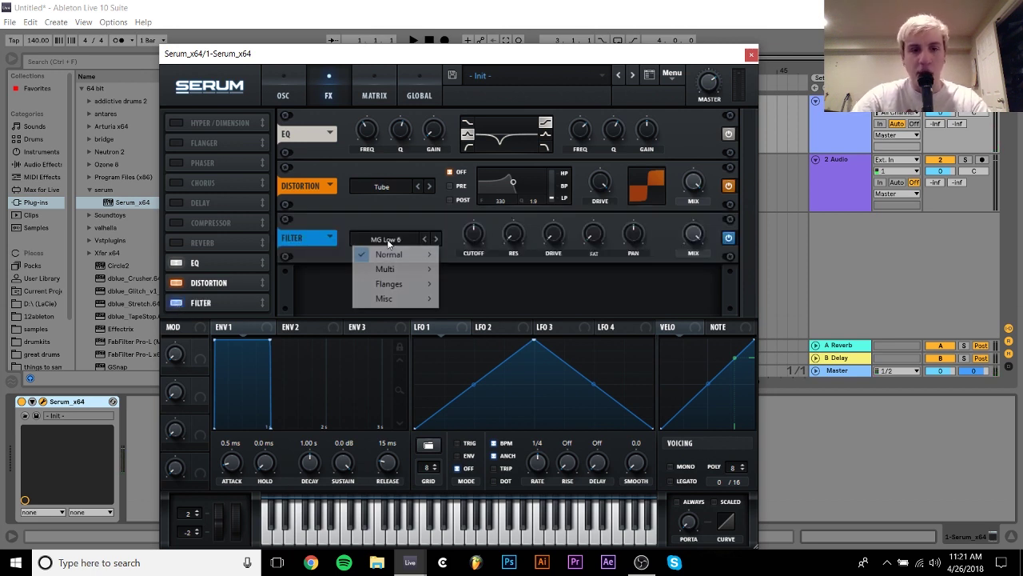
mouse_move(400, 289)
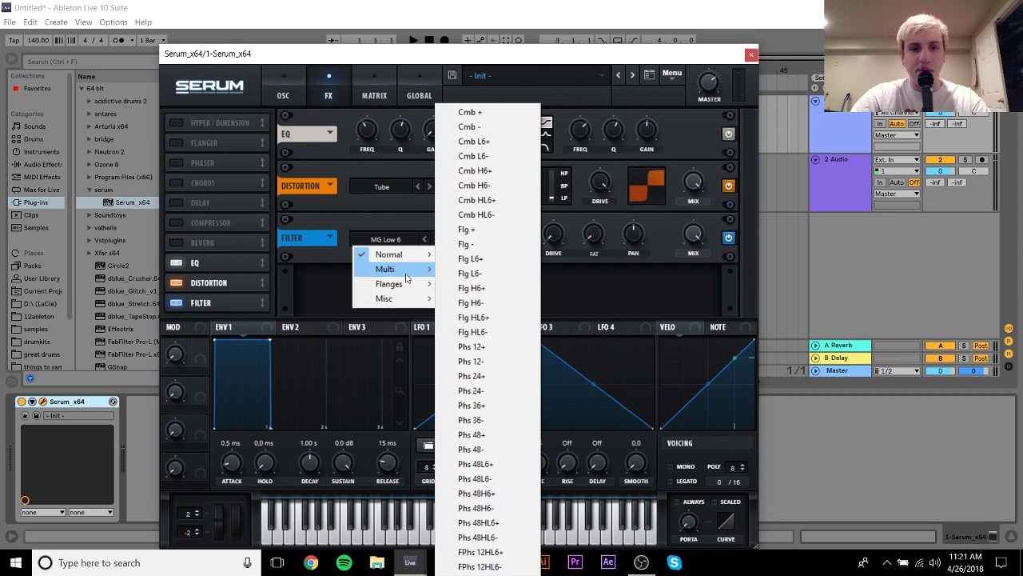
mouse_move(409, 254)
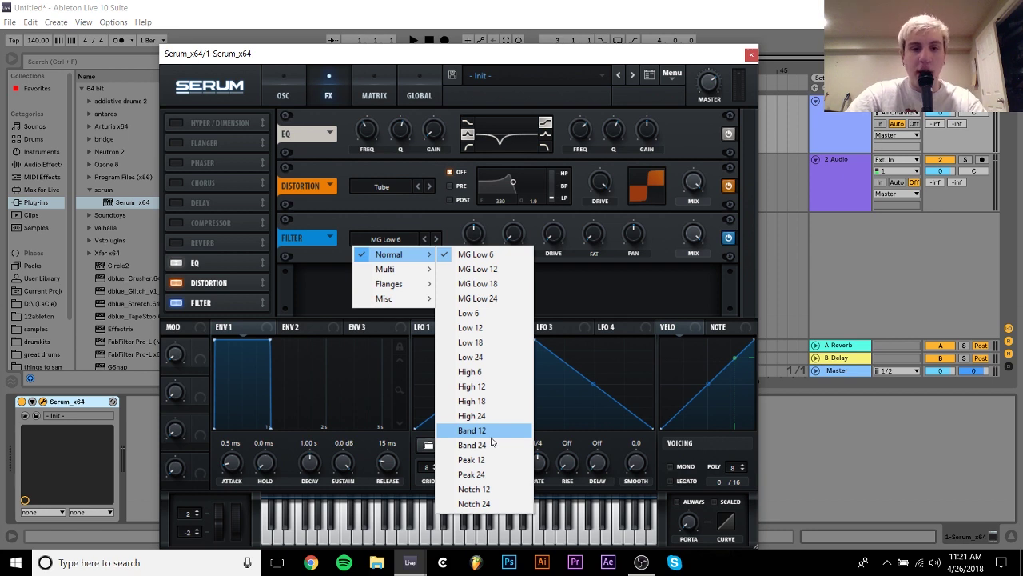
click(605, 279)
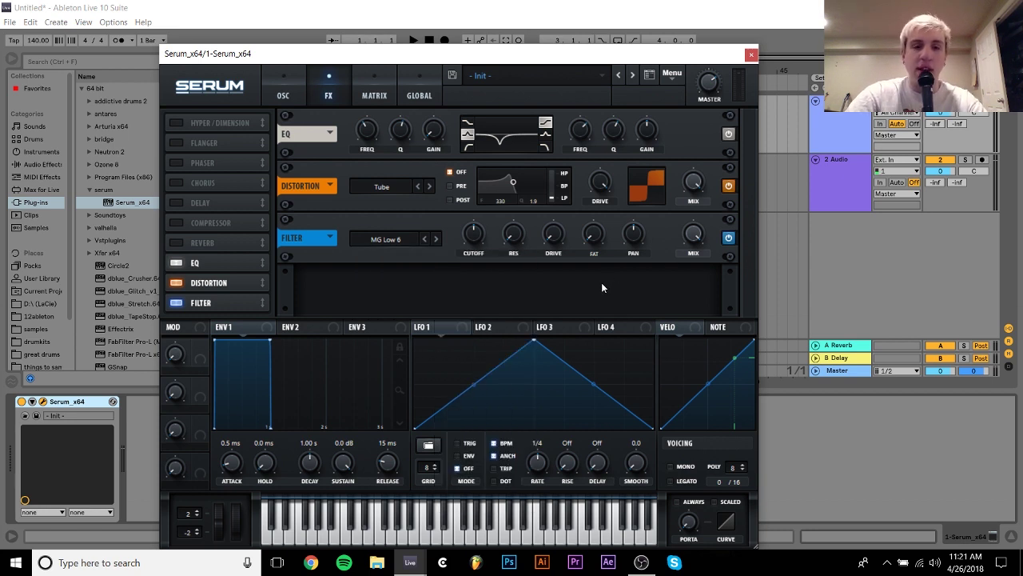
click(390, 239)
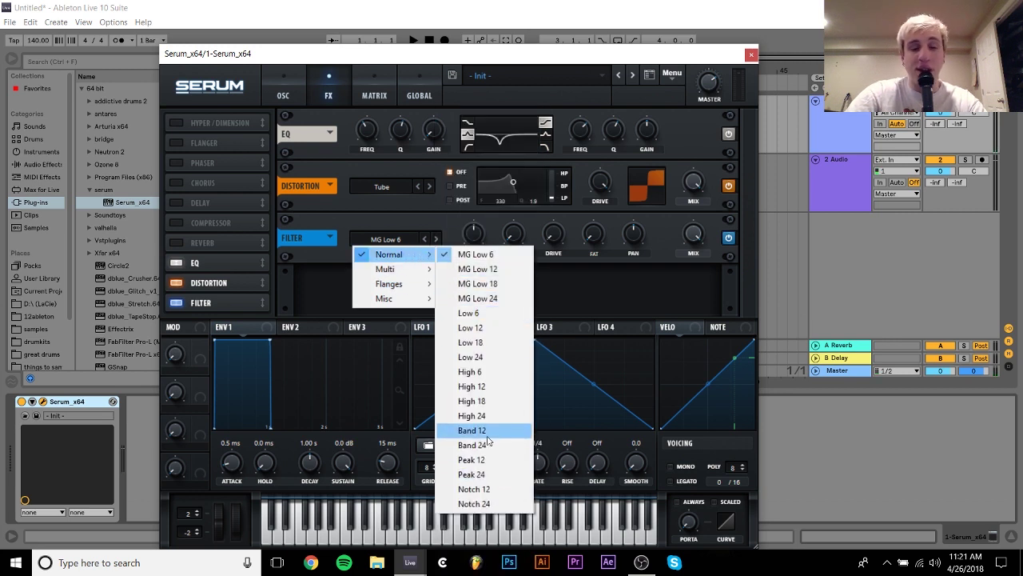
click(486, 430)
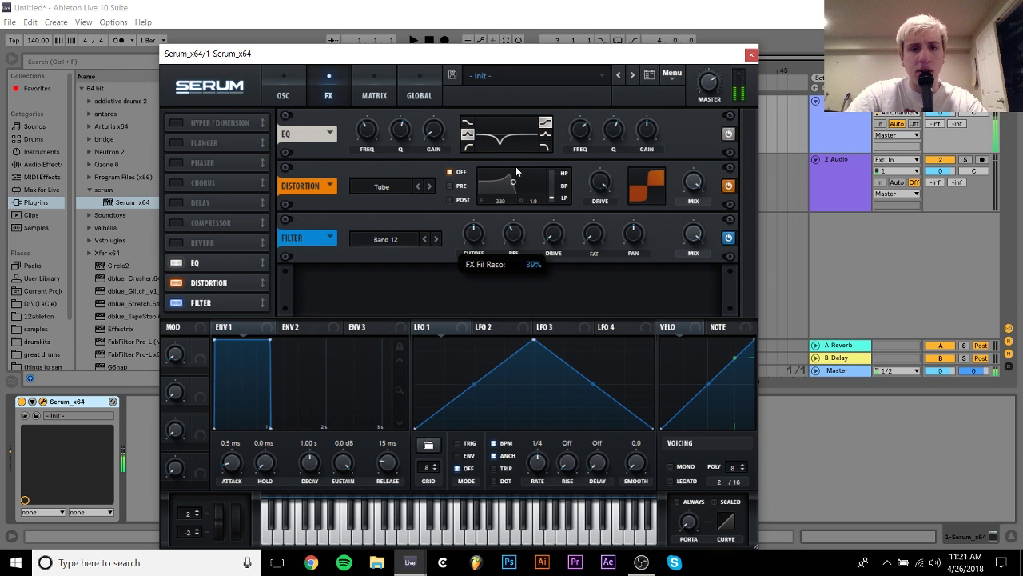
Step: Lower the cutoff to 280 Hz, switch the filter to High 24, and lower its cutoff further
drag(478, 228, 480, 249)
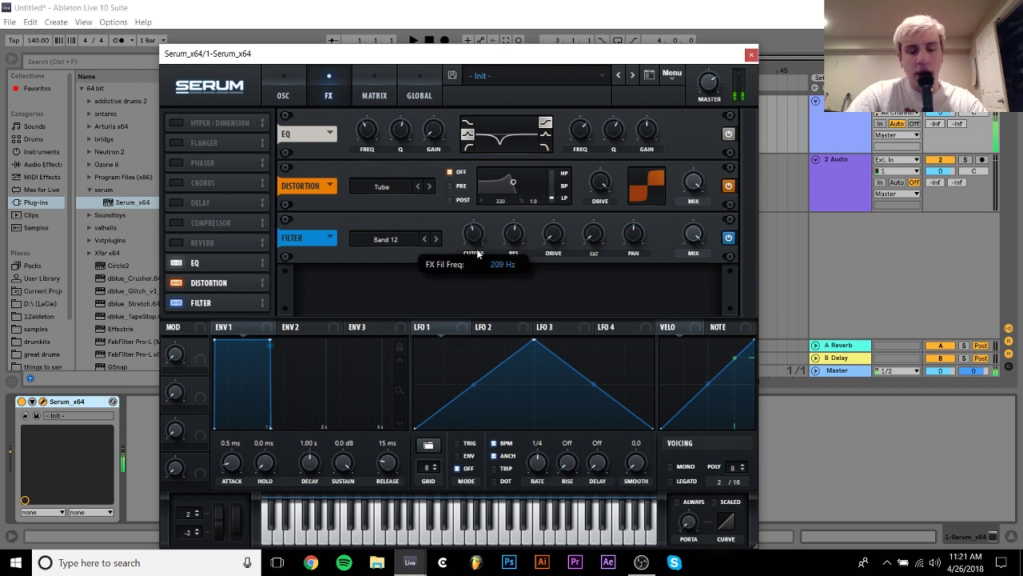
click(424, 240)
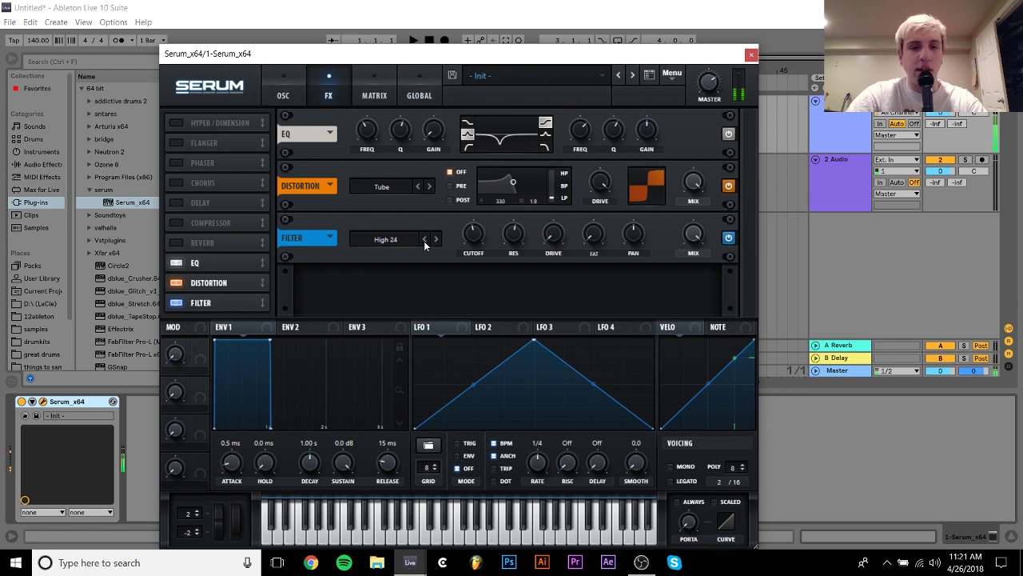
drag(476, 237, 473, 281)
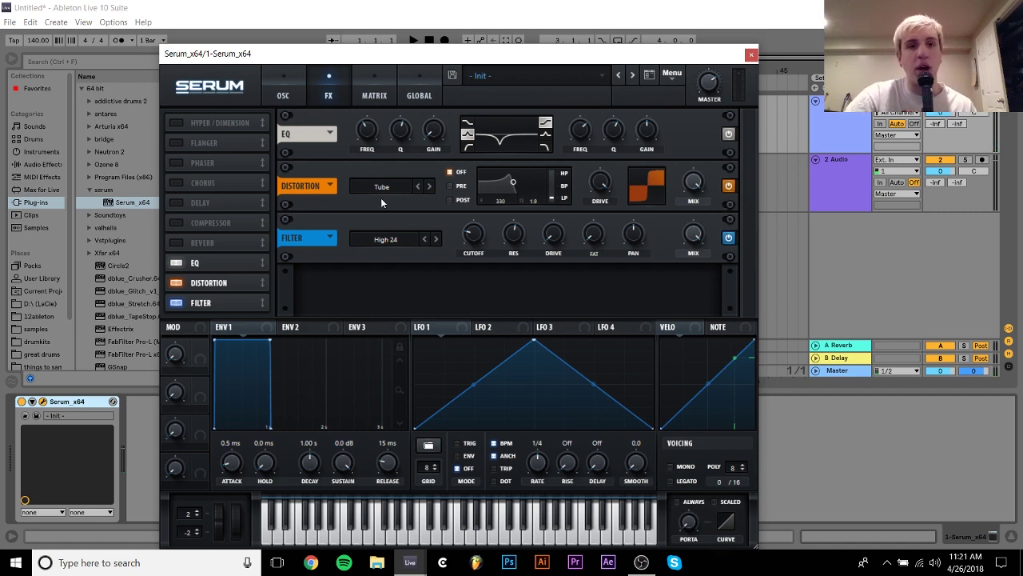
Step: Compare the OSC and FX pages, then set the High 24 filter cutoff to about 106 Hz
click(295, 105)
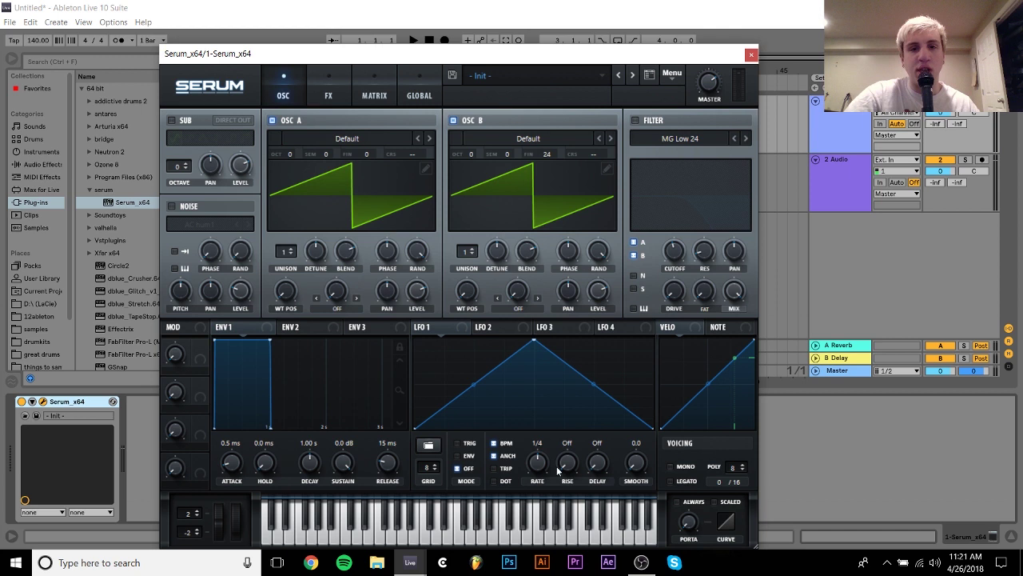
click(327, 95)
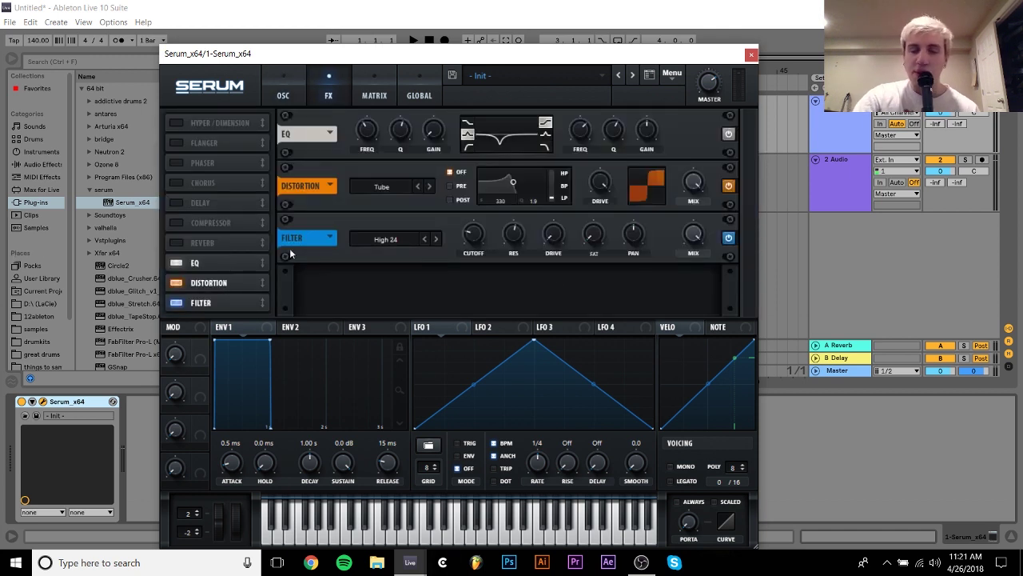
click(282, 94)
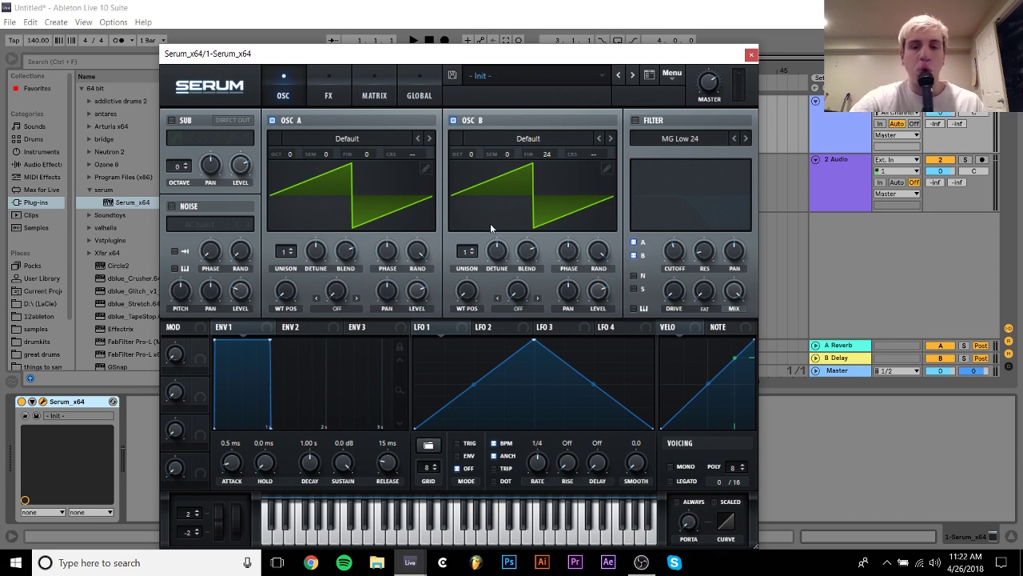
click(329, 94)
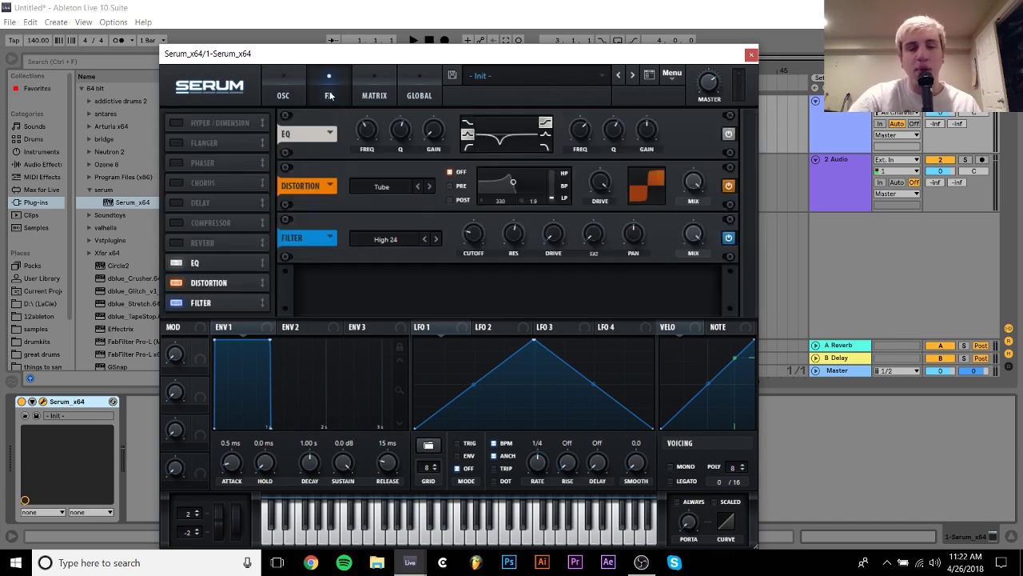
click(283, 94)
click(335, 79)
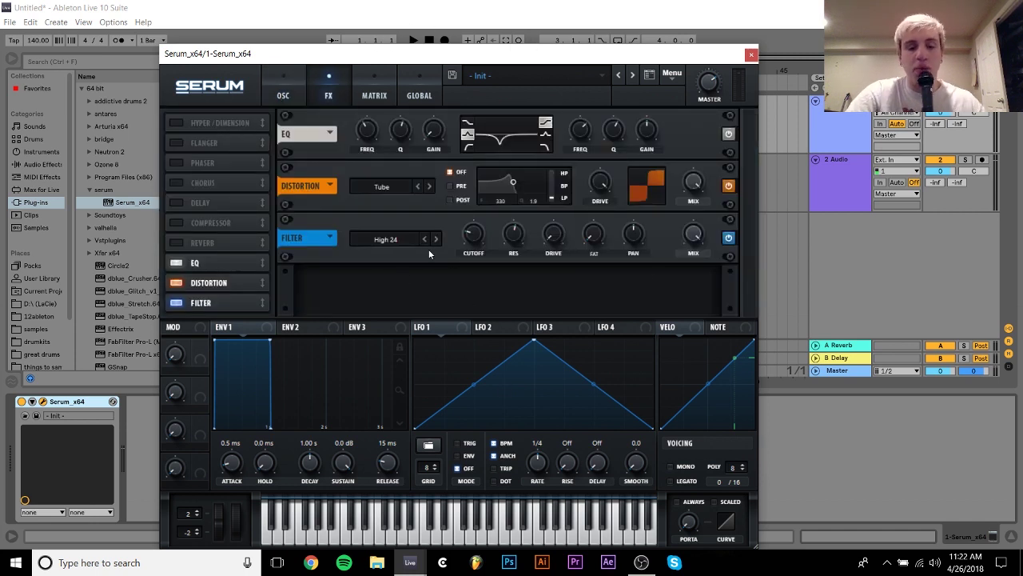
mouse_move(474, 234)
mouse_down()
mouse_move(474, 203)
mouse_move(476, 220)
mouse_up()
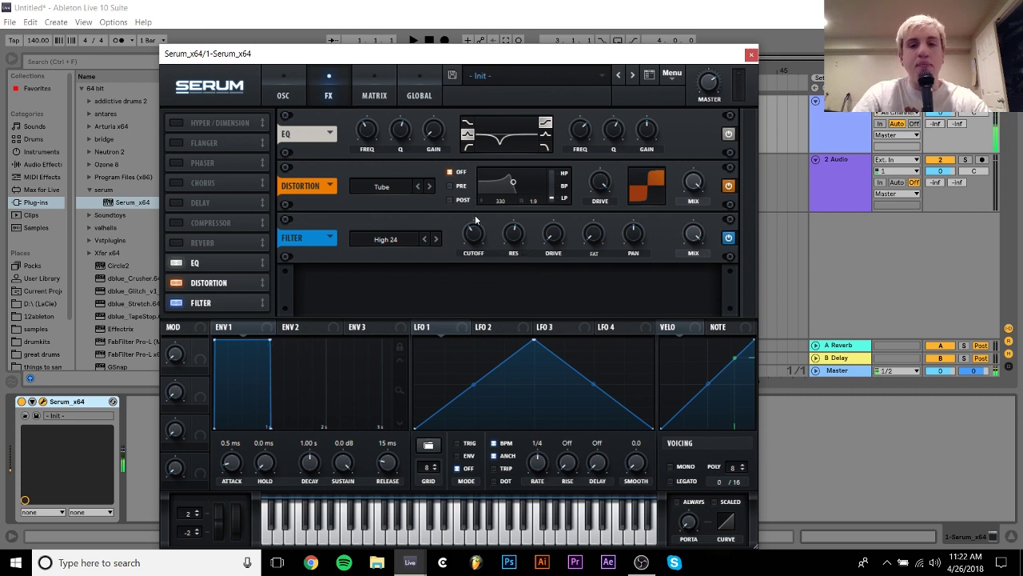